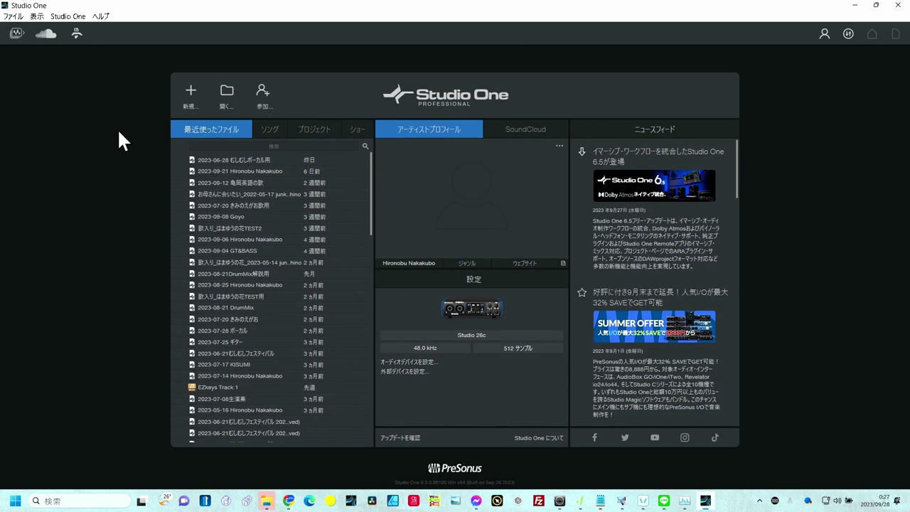
Step: Create a new song from the Dolby Atmos tutorial (チュートリアル) of the surround mixing template サラウンドでミックス
click(193, 99)
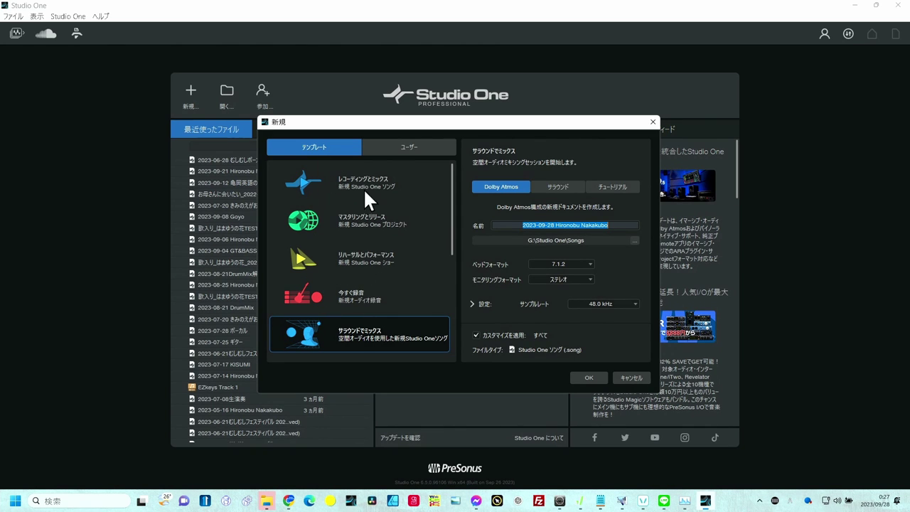
key(Up)
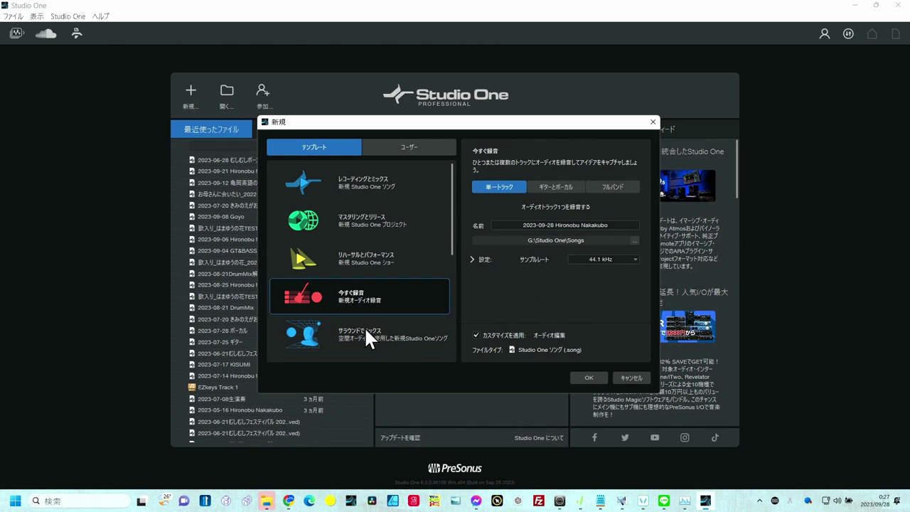
key(Down)
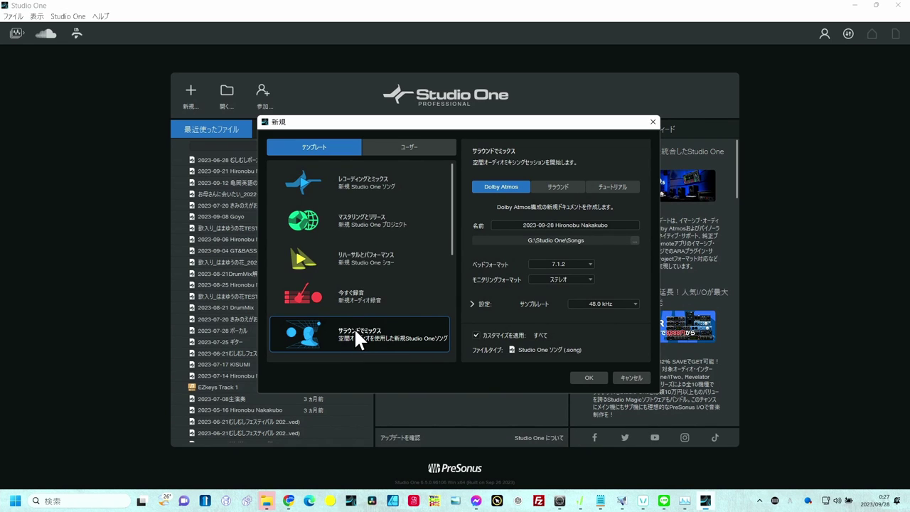
click(609, 184)
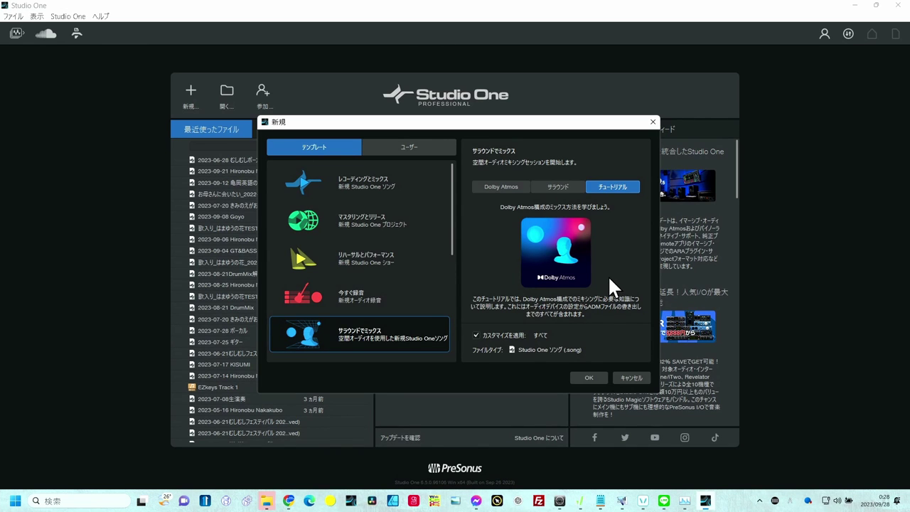
click(588, 376)
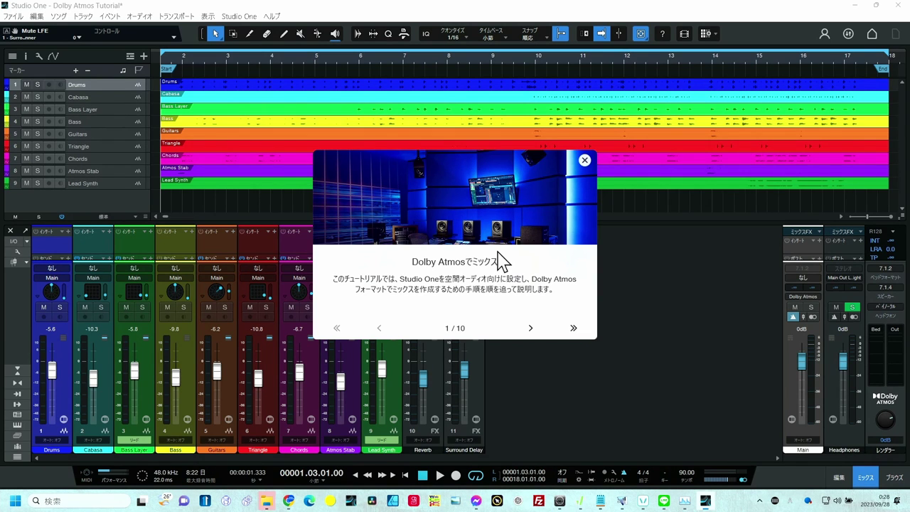
Step: Read through the Dolby Atmos tutorial pages on audio I/O setup, song setup, renderer settings, and beds and objects
click(529, 328)
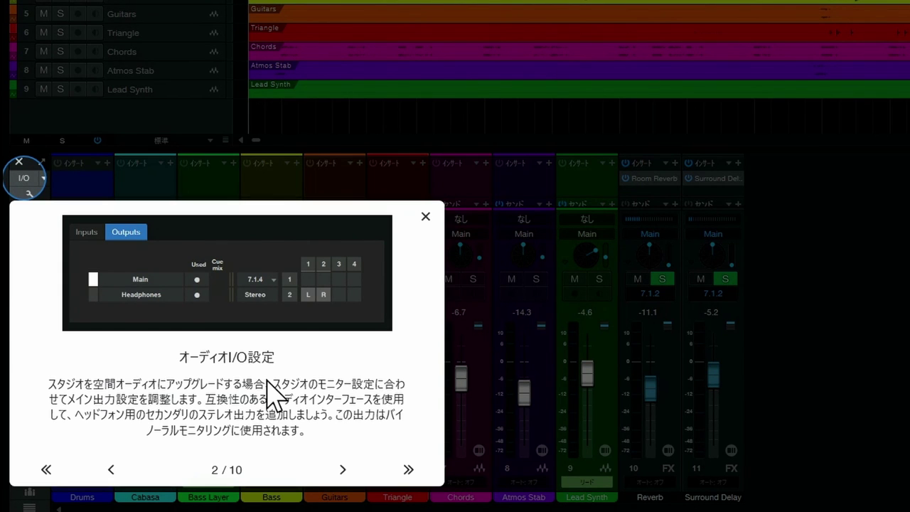
key(Right)
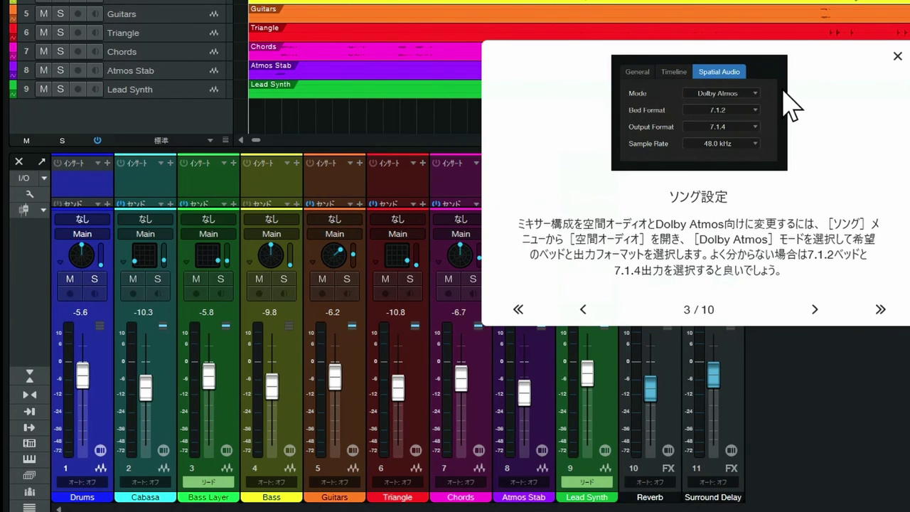
click(815, 309)
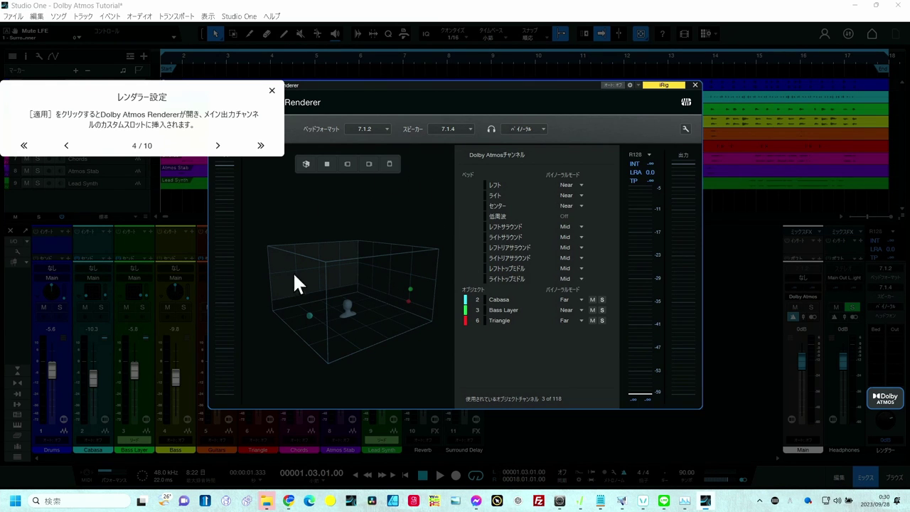
key(Right)
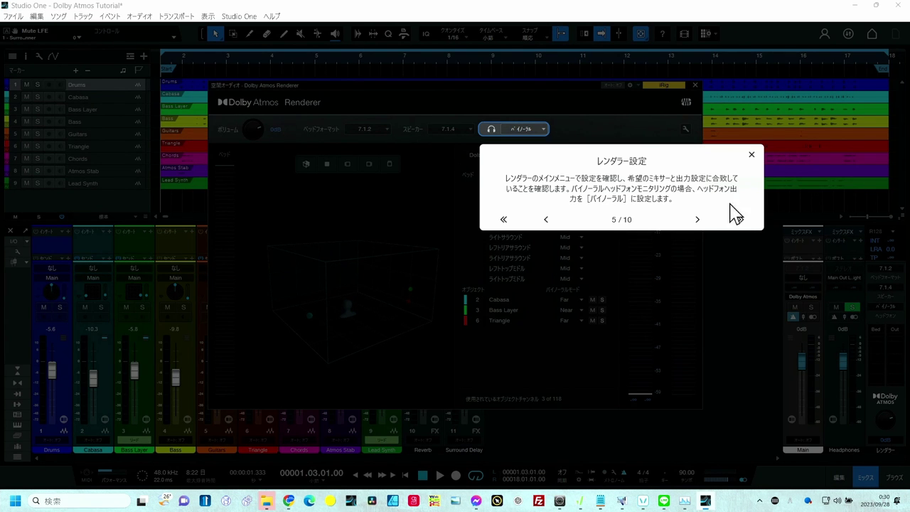
click(703, 222)
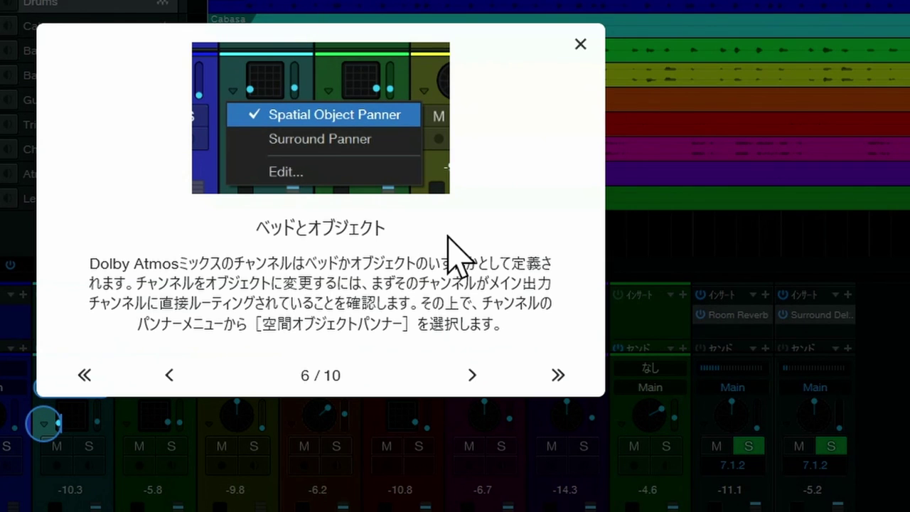
click(472, 375)
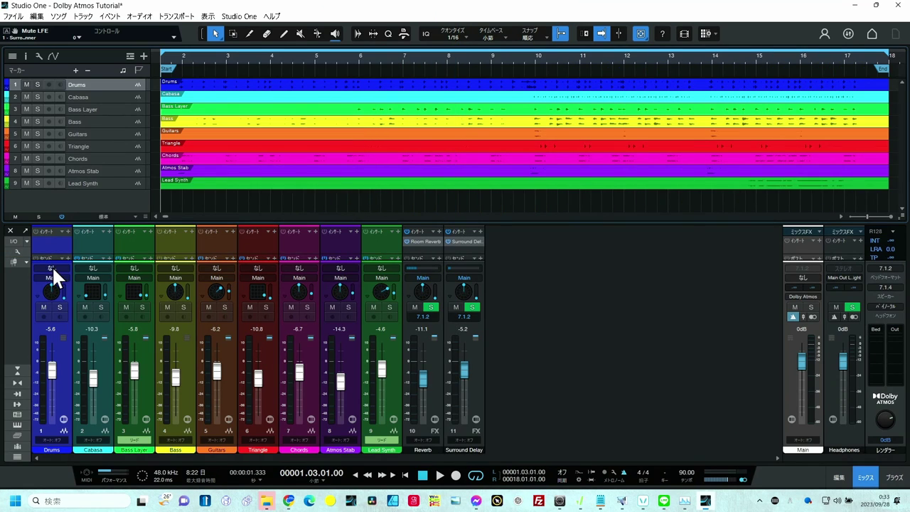
Step: Check the song's audio I/O output assignments for the Main and Headphones buses
click(19, 239)
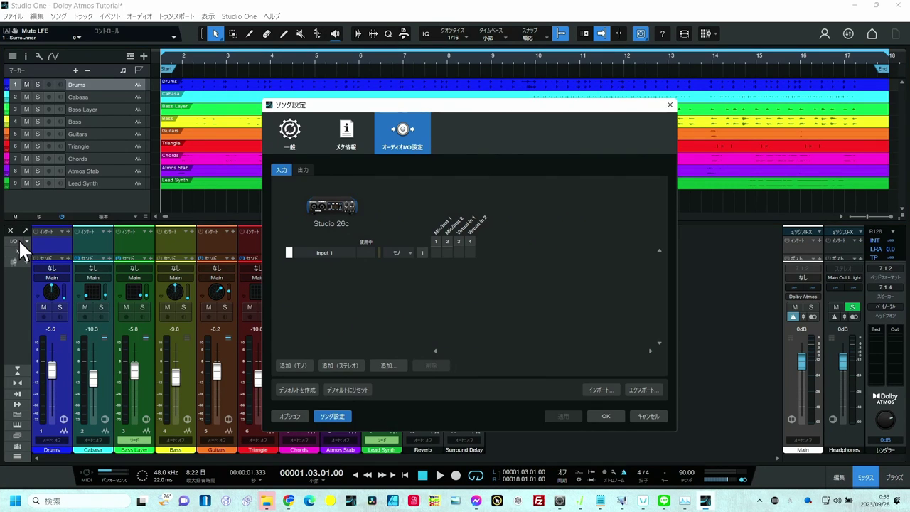
click(307, 175)
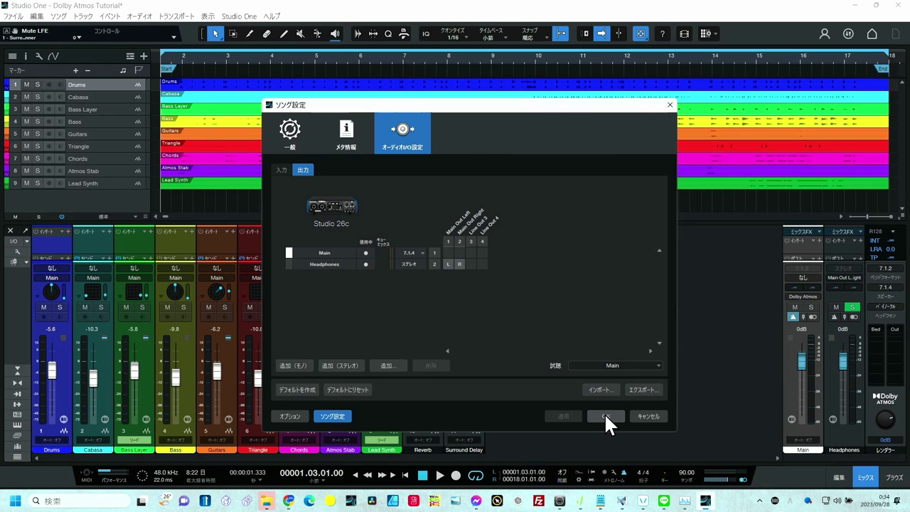
click(605, 415)
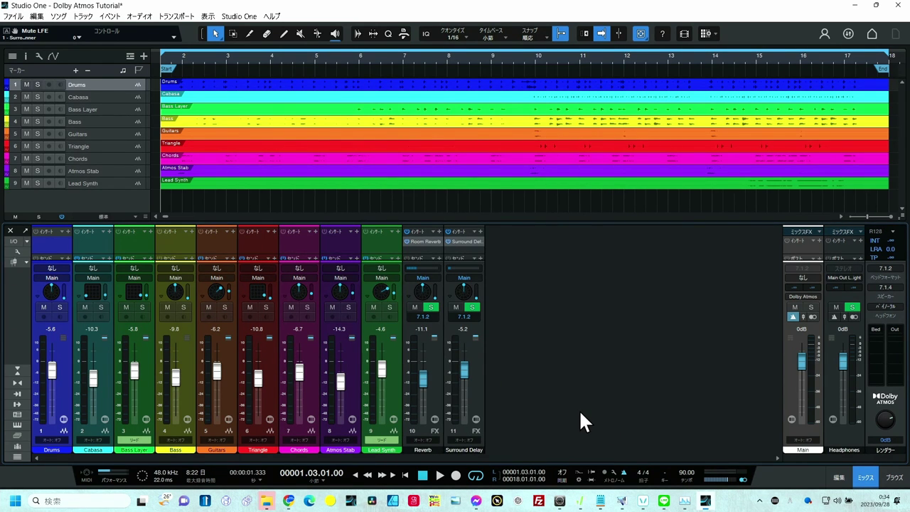
Step: Select binaural (バイノーラル) as the Dolby Atmos Renderer's headphone output on the Main channel and play the song
click(803, 295)
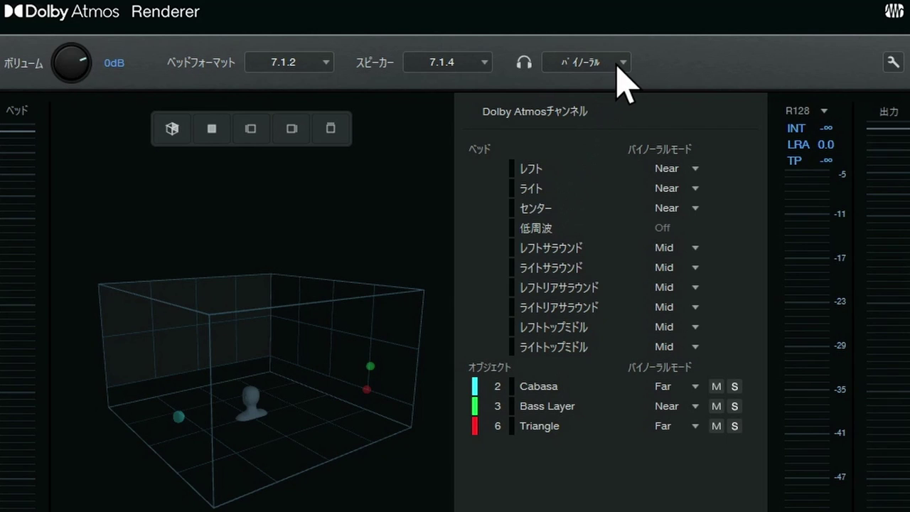
click(543, 133)
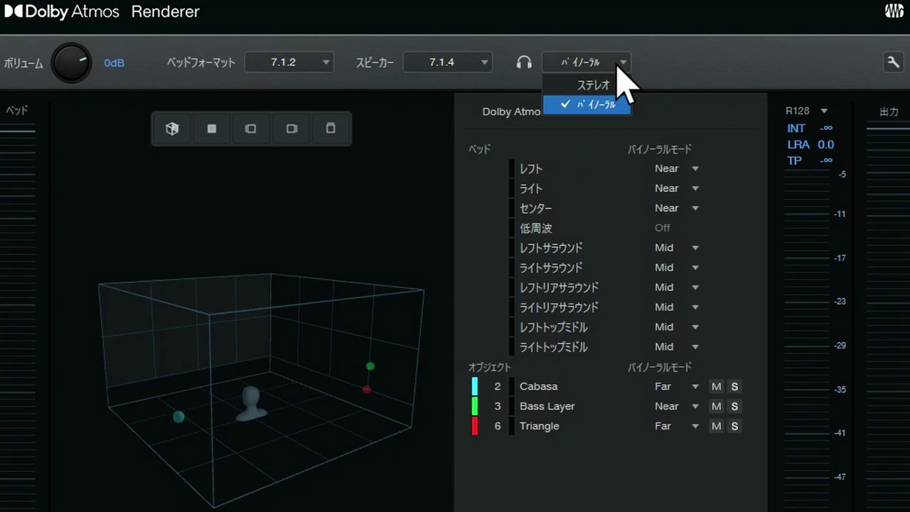
click(597, 104)
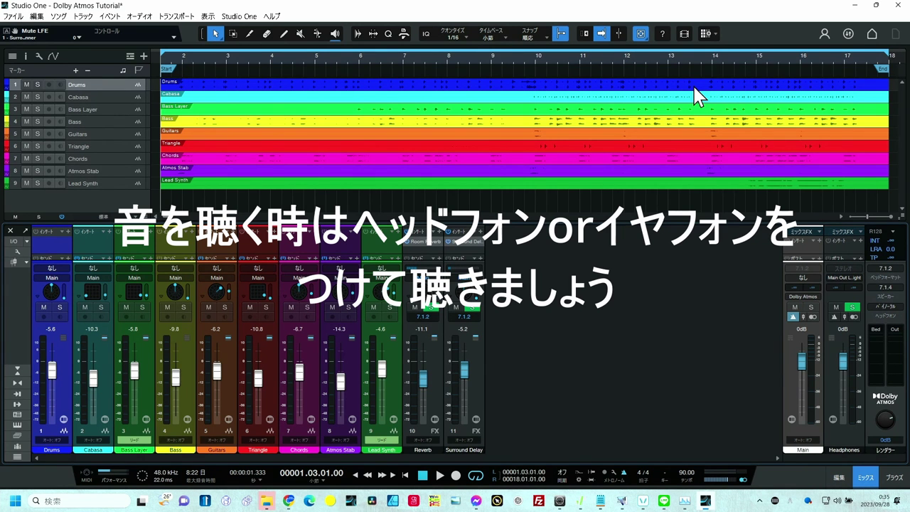
key(space)
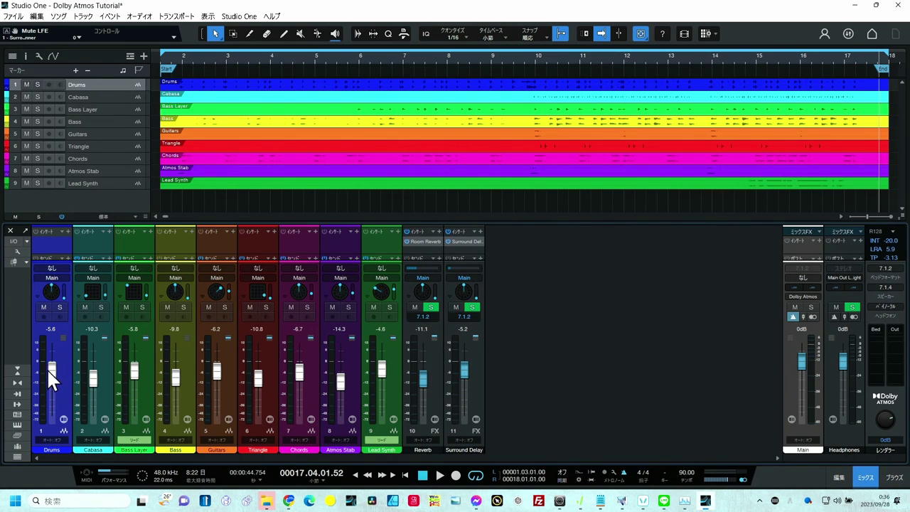
Step: Raise the Drums channel's volume to about +4.1 dB and solo the channel
scroll(48, 368, up, 2)
drag(51, 375, 52, 356)
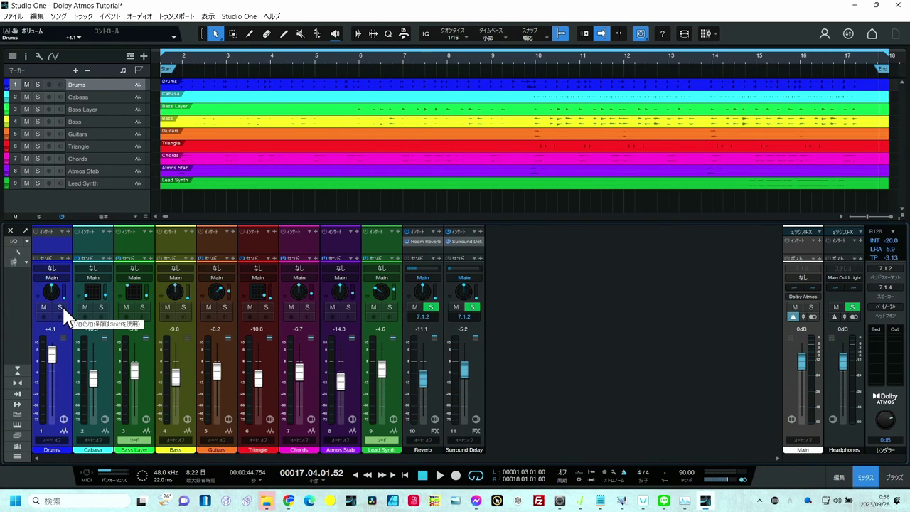
click(60, 307)
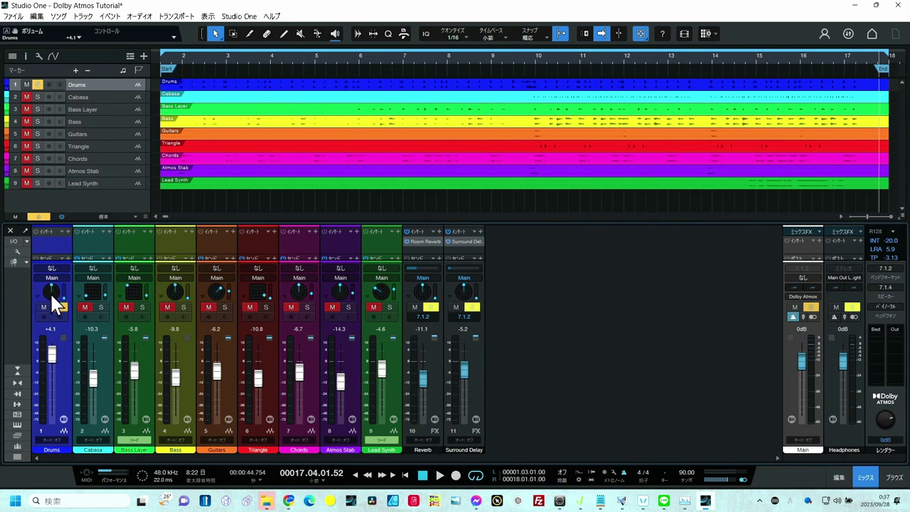
Step: Open the Drums Surround Panner and place the sound at about 0.3° direction, 36.9° elevation, 8.6 % size and 45.5 % spread
right_click(52, 292)
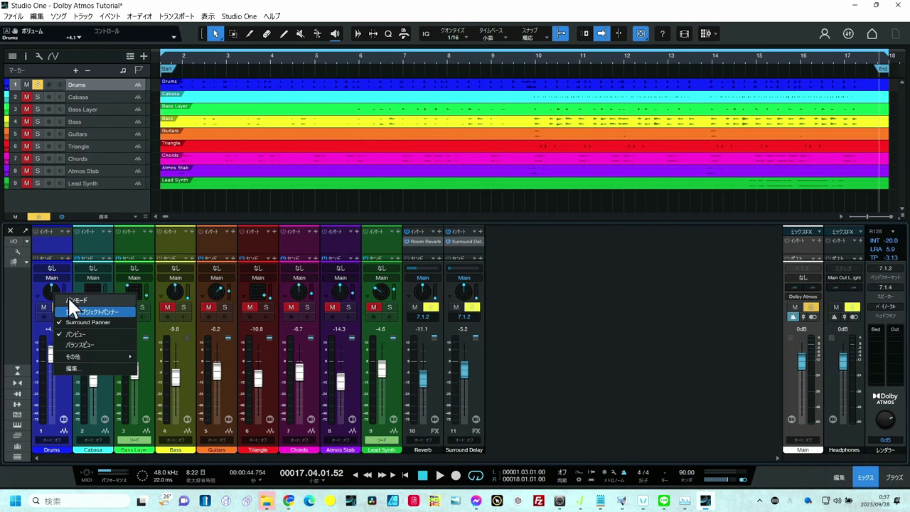
click(47, 286)
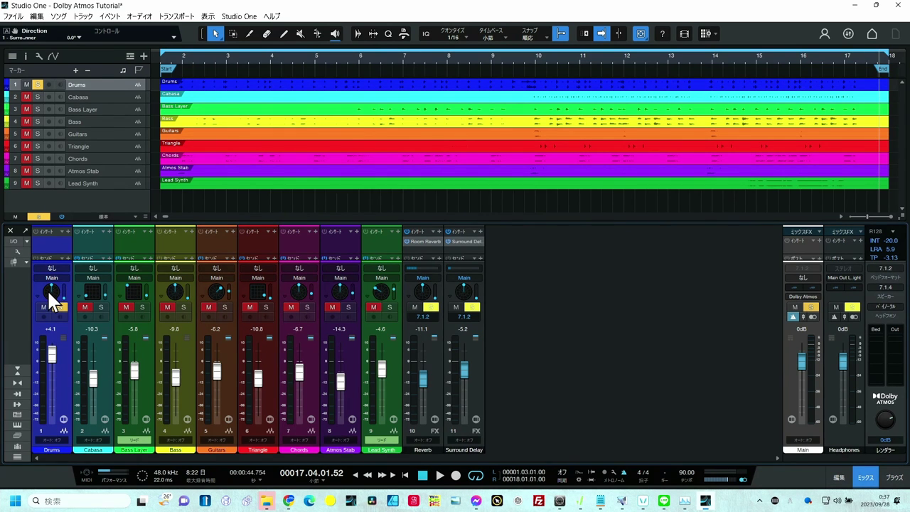
double_click(49, 292)
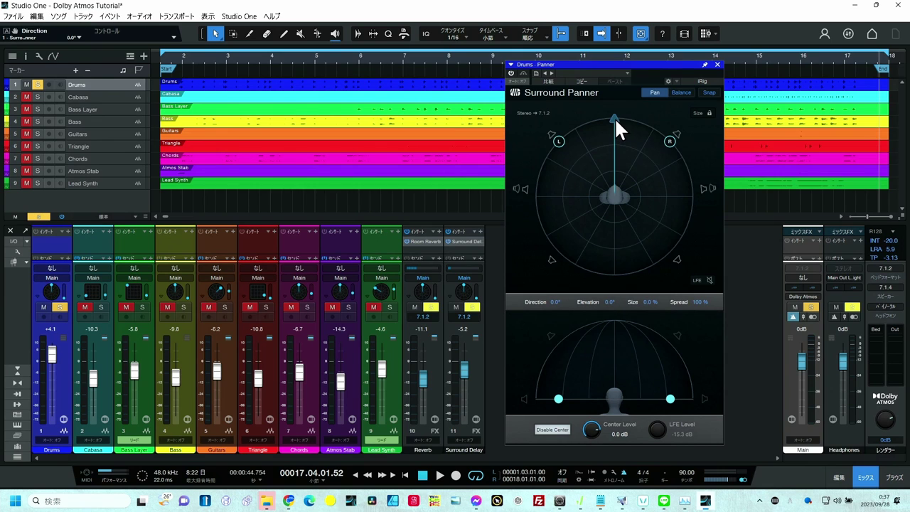
mouse_move(614, 115)
mouse_down()
mouse_move(585, 118)
mouse_move(550, 158)
mouse_move(610, 105)
mouse_up()
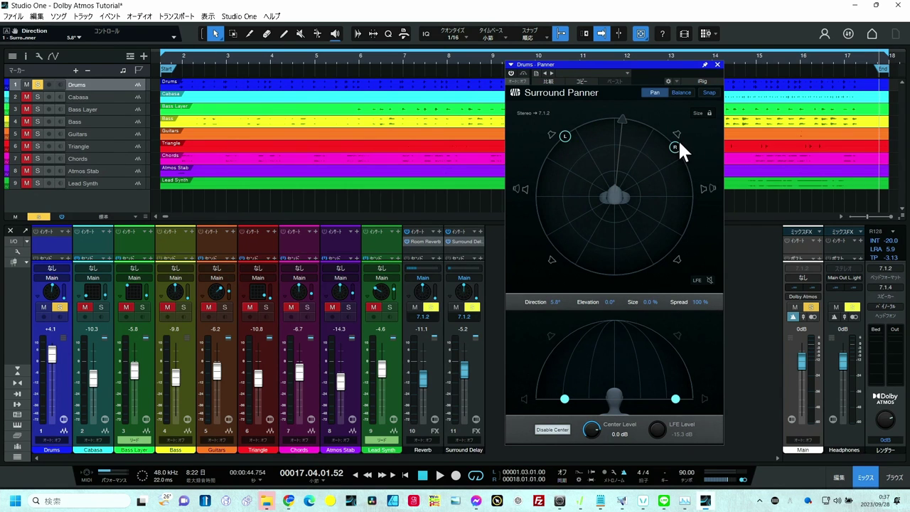
drag(674, 149, 612, 119)
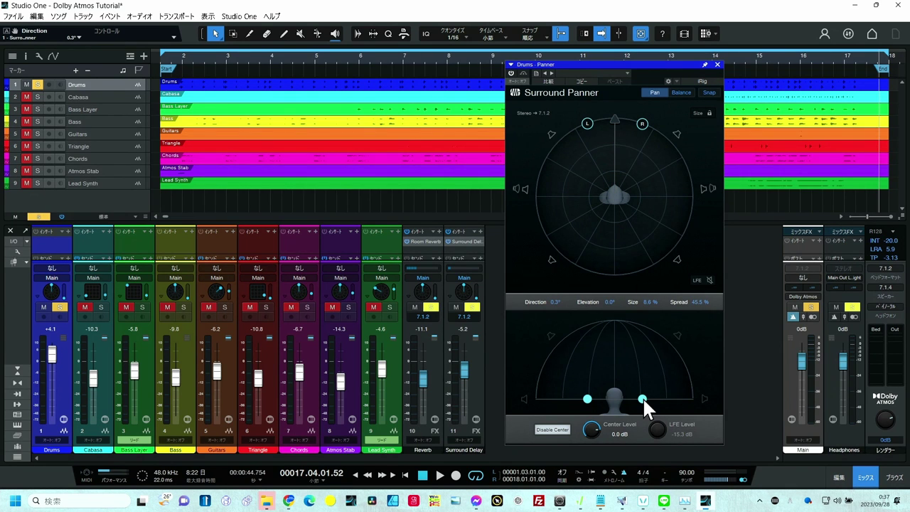
drag(643, 397, 640, 350)
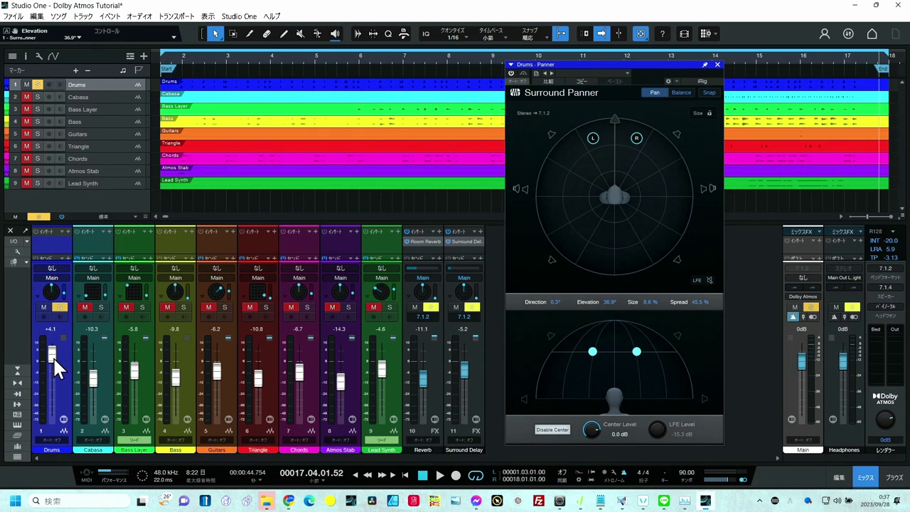
Step: Play the soloed Drums from the song start while moving them behind the listener to about 148.5° direction and 7.9° elevation
click(161, 58)
key(space)
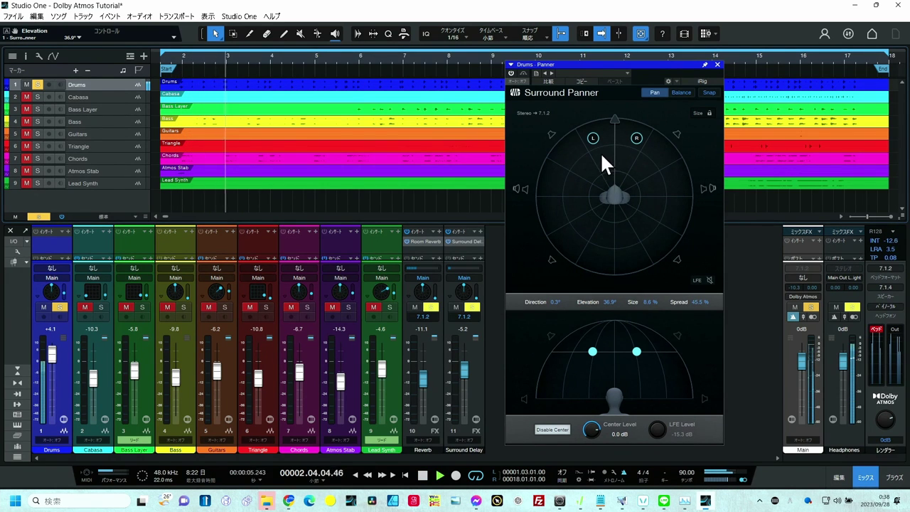
drag(604, 143, 752, 422)
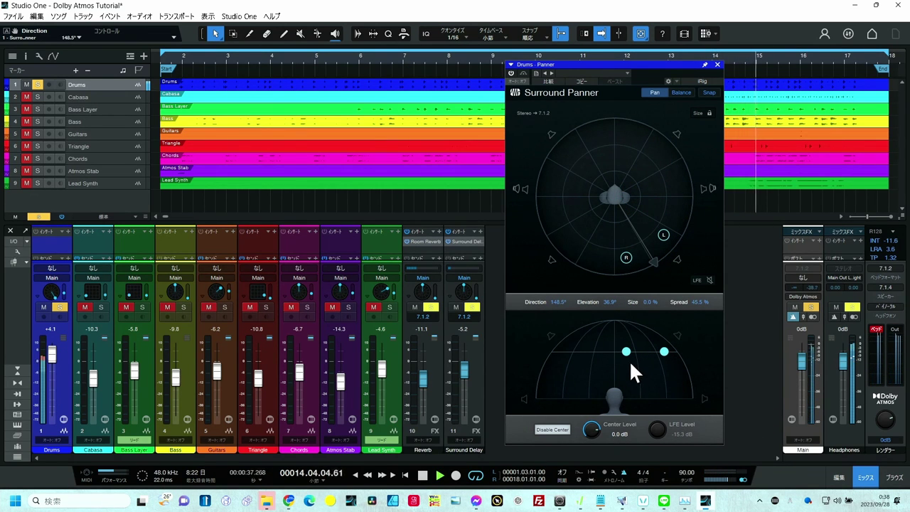
drag(625, 353, 642, 391)
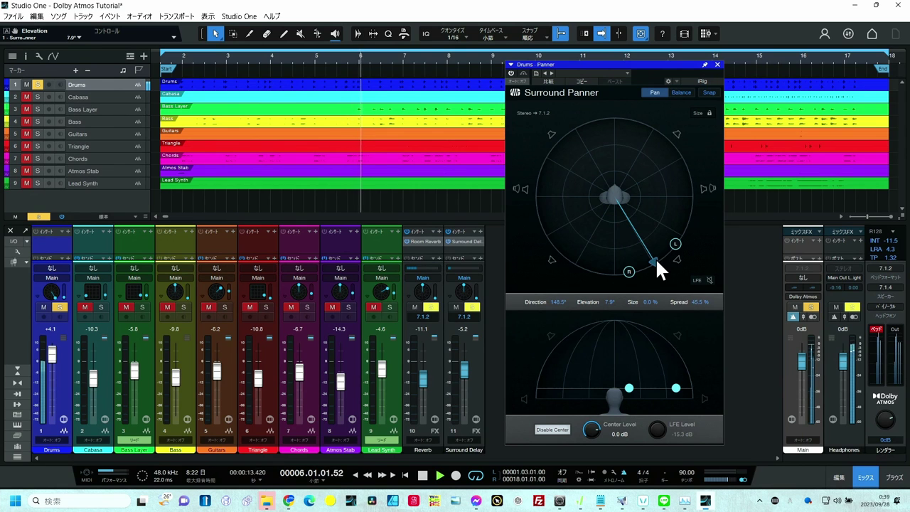
Step: Return the Drums to the front at about -0.9° direction and 43.1 % size, and widen their spread to about 121 %
drag(655, 257, 615, 145)
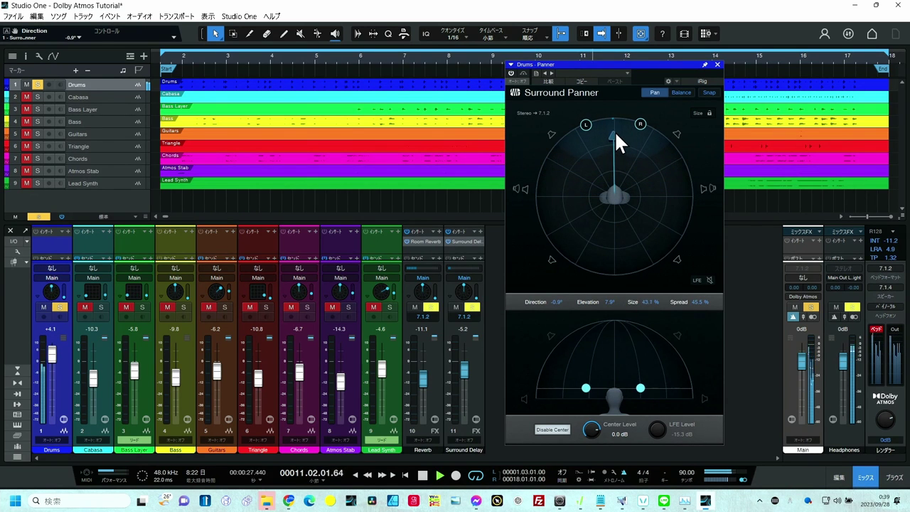
click(640, 125)
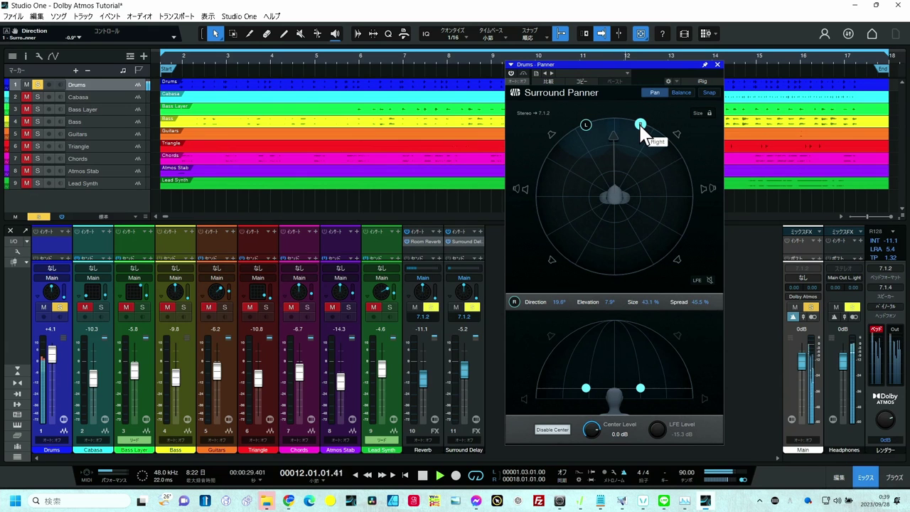
drag(639, 125, 675, 148)
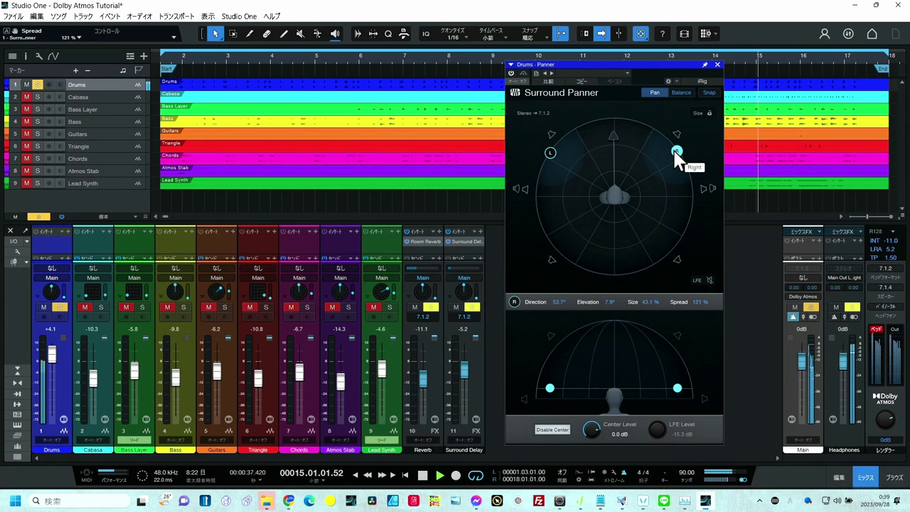
click(661, 152)
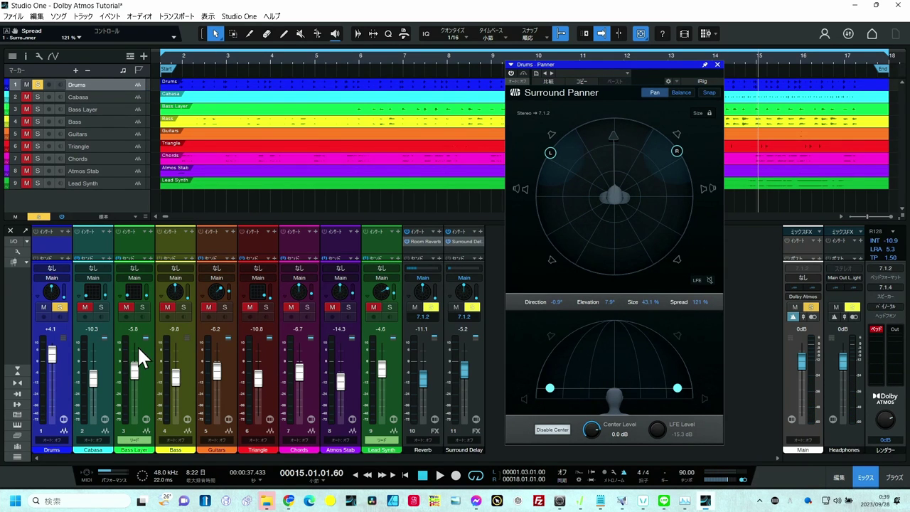
Step: Unsolo the Drums and rebalance the faders to about -3.0 dB for Drums and +2.4 dB for Bass Layer
click(46, 307)
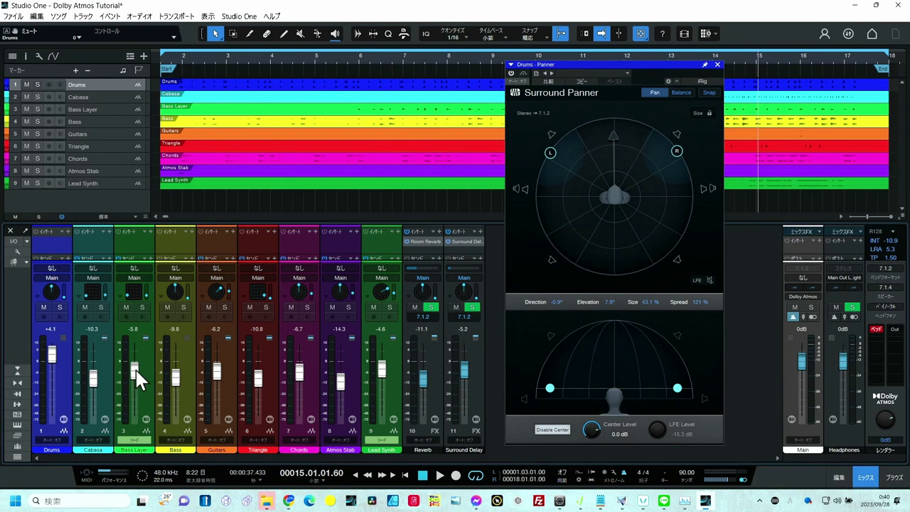
drag(49, 356, 46, 364)
drag(135, 370, 135, 357)
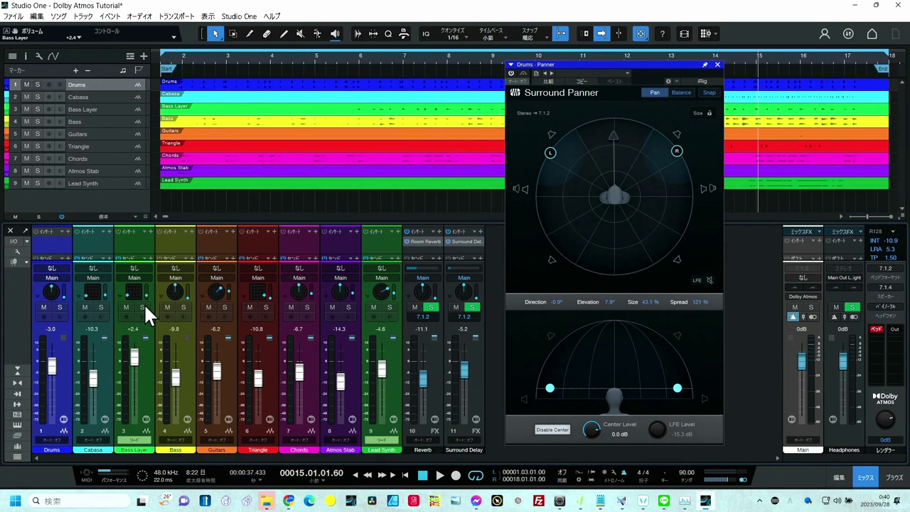
Step: Open the Bass Layer Object Panner and audition its movement during playback, first in the mix and briefly soloed
click(131, 289)
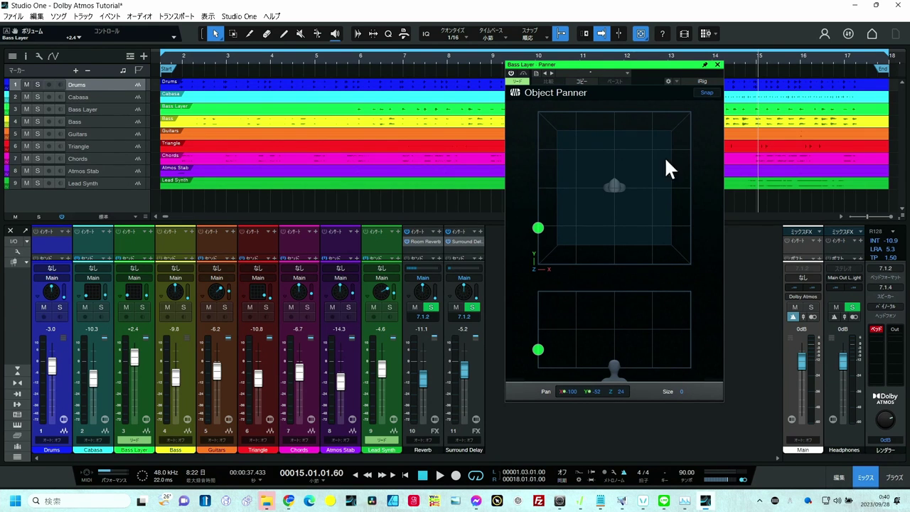
key(space)
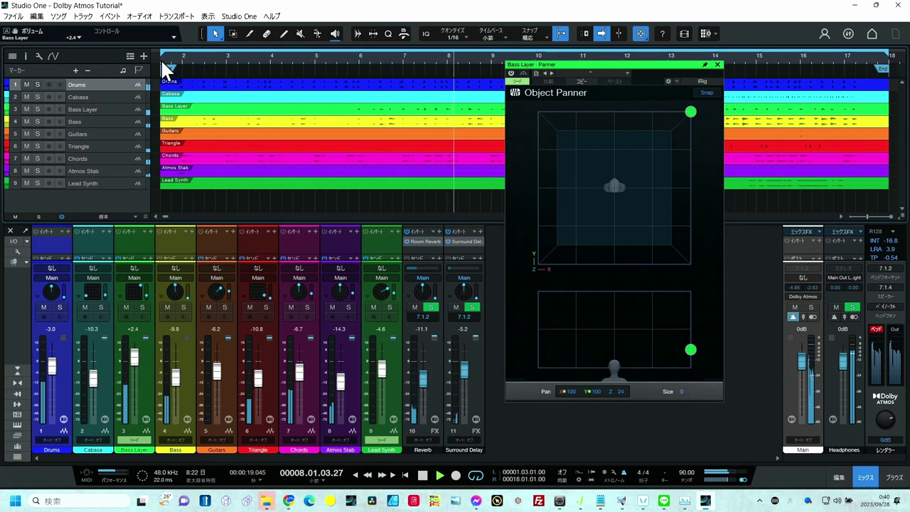
click(141, 306)
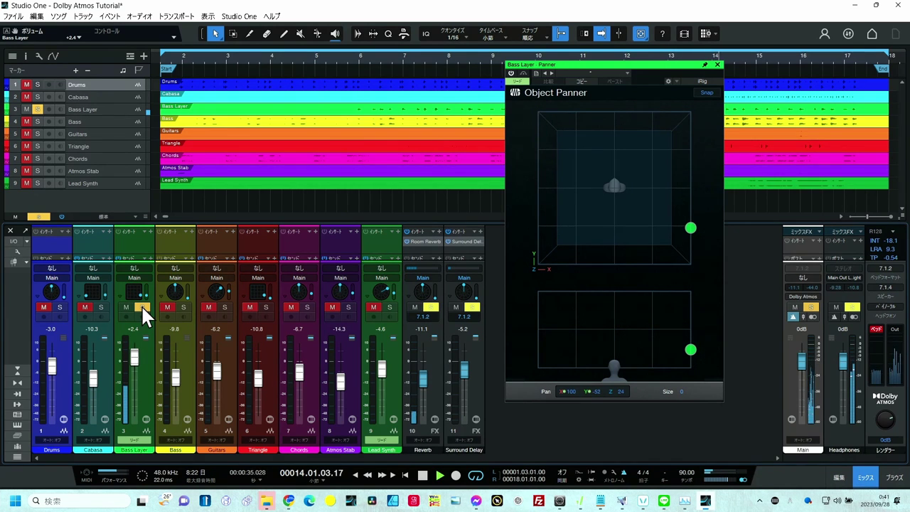
click(140, 306)
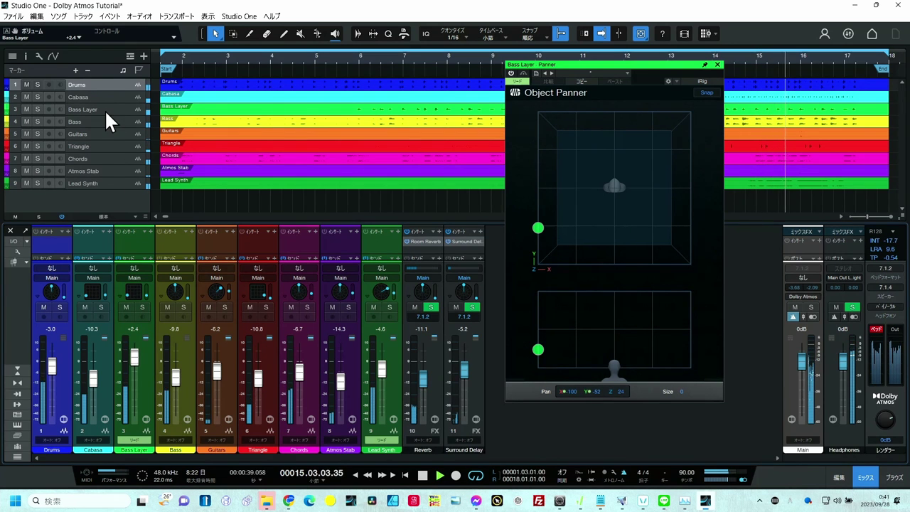
Step: Show track automation, expand the Bass Layer envelopes and enlarge the lanes to display the Pan X and Pan Y curves
click(52, 55)
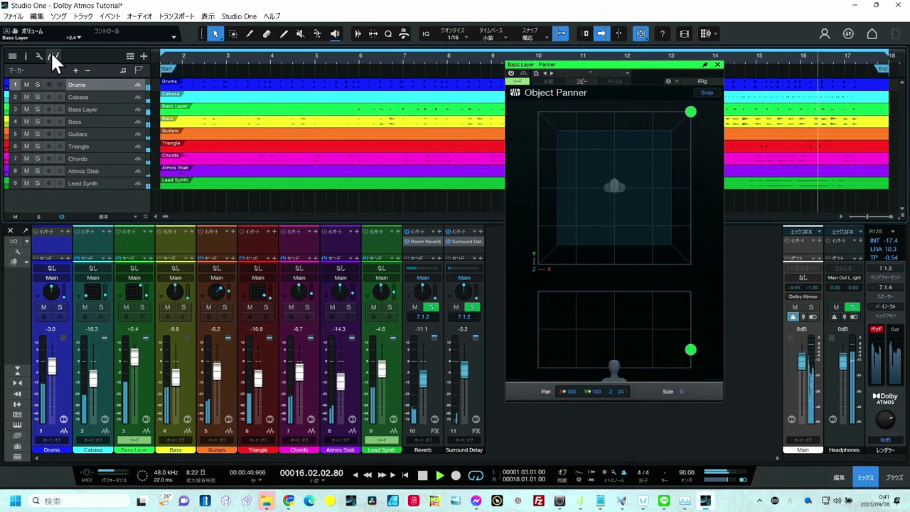
right_click(103, 106)
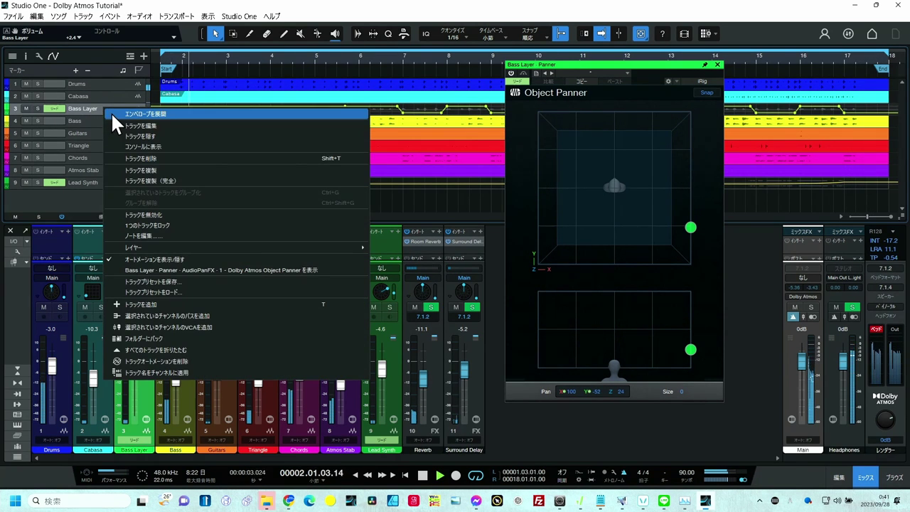
click(115, 112)
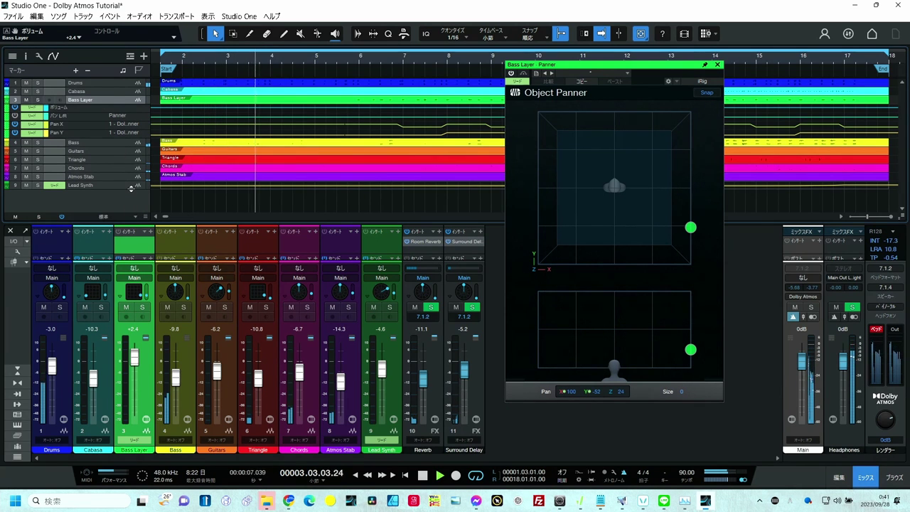
key(shift+e)
key(shift+e)
key(shift+e)
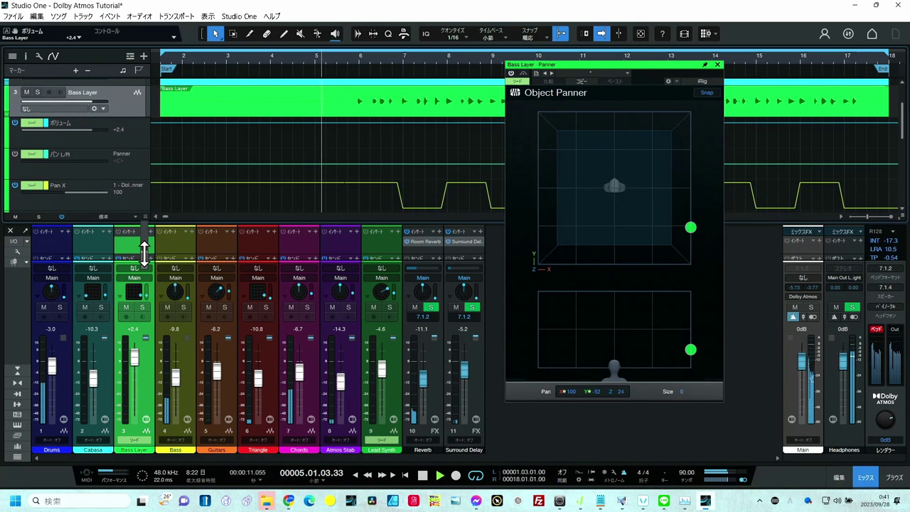
key(shift+w)
key(shift+w)
key(shift+w)
key(shift+e)
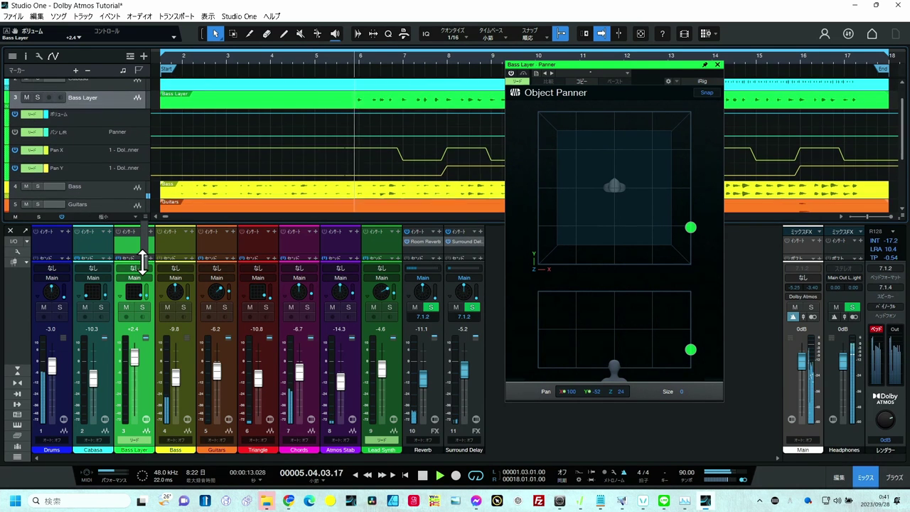
Step: Move the Bass Layer panner clear of the automation and follow the Pan X and Pan Y curves through the whole song
drag(626, 62, 753, 115)
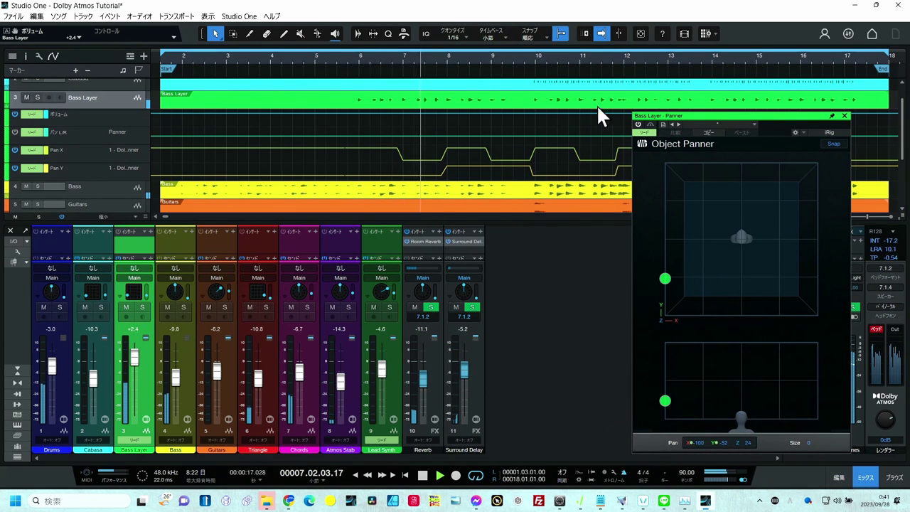
key(w)
key(w)
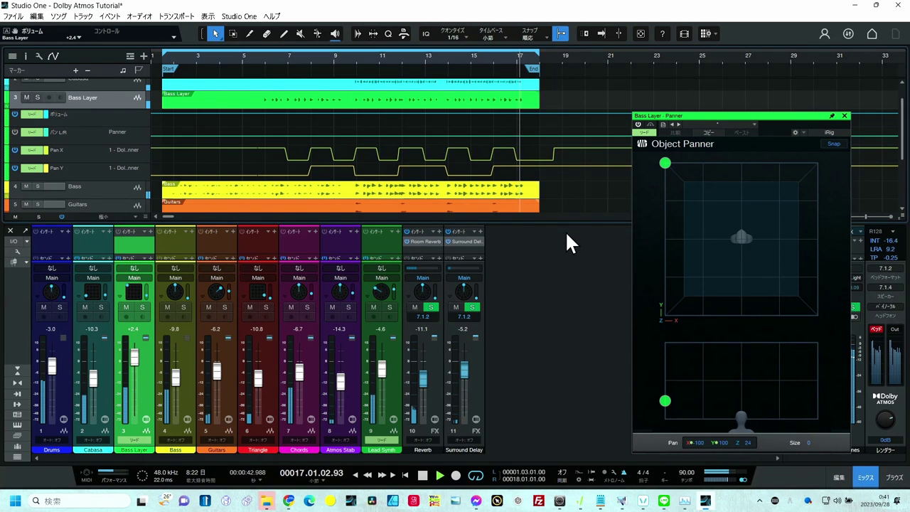
key(f)
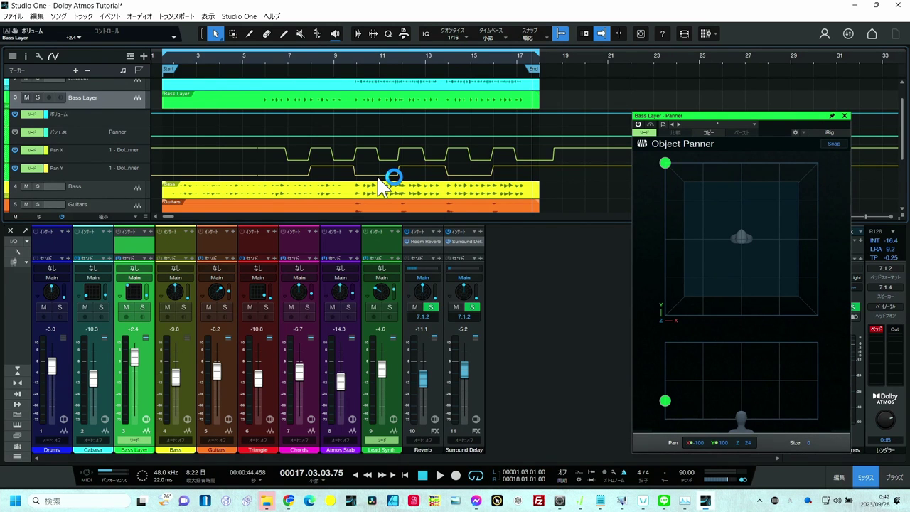
Step: Solo the Guitars with their Surround Panner open and play a range from bar 9 beat 4 to the song end
scroll(109, 186, down, 3)
click(108, 183)
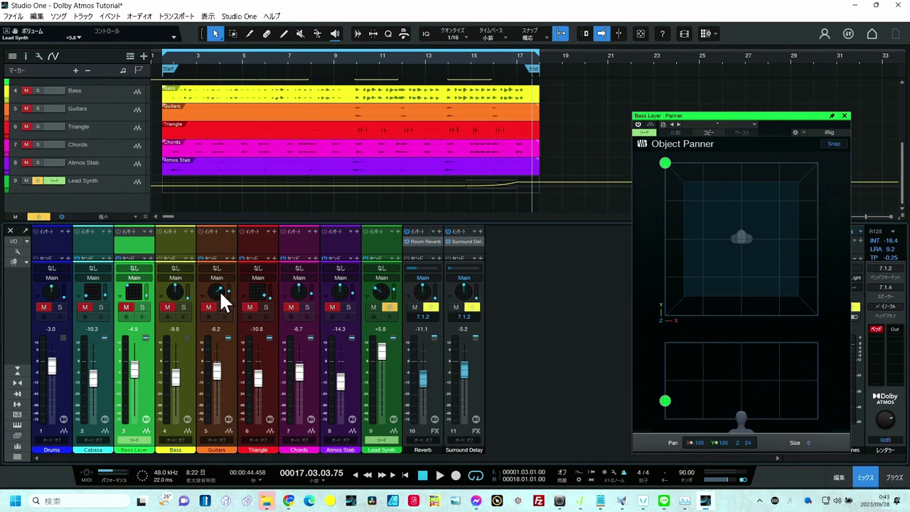
click(232, 329)
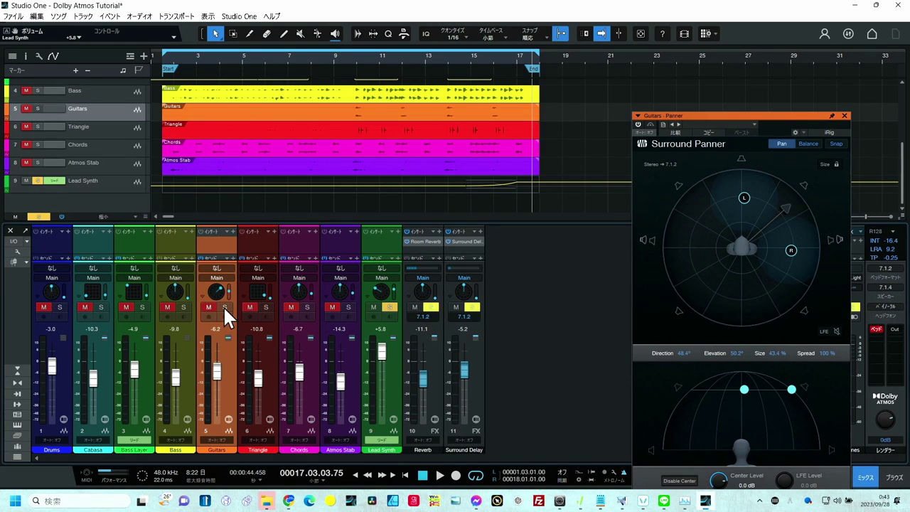
click(350, 59)
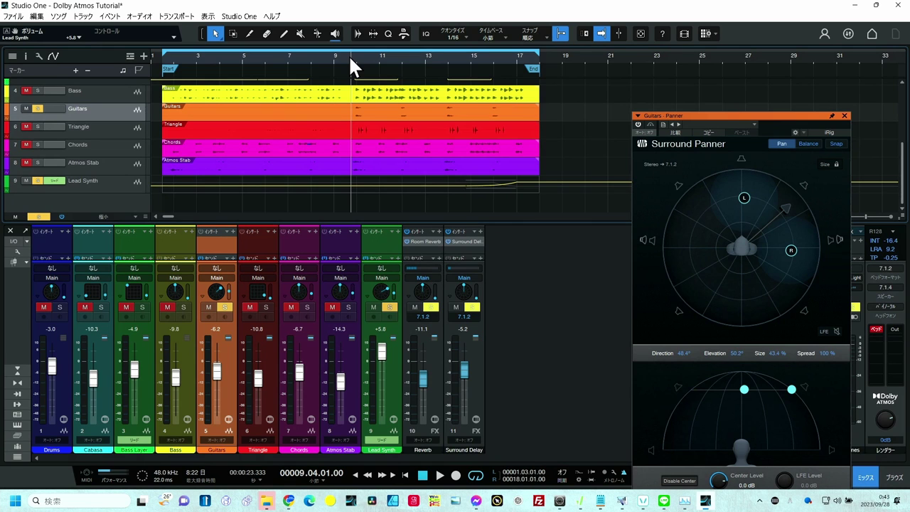
click(216, 291)
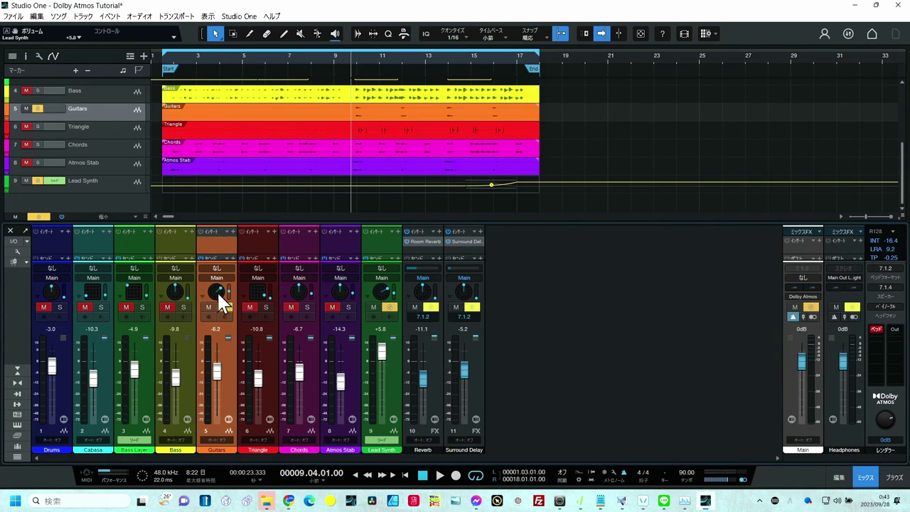
click(217, 291)
drag(773, 112, 705, 91)
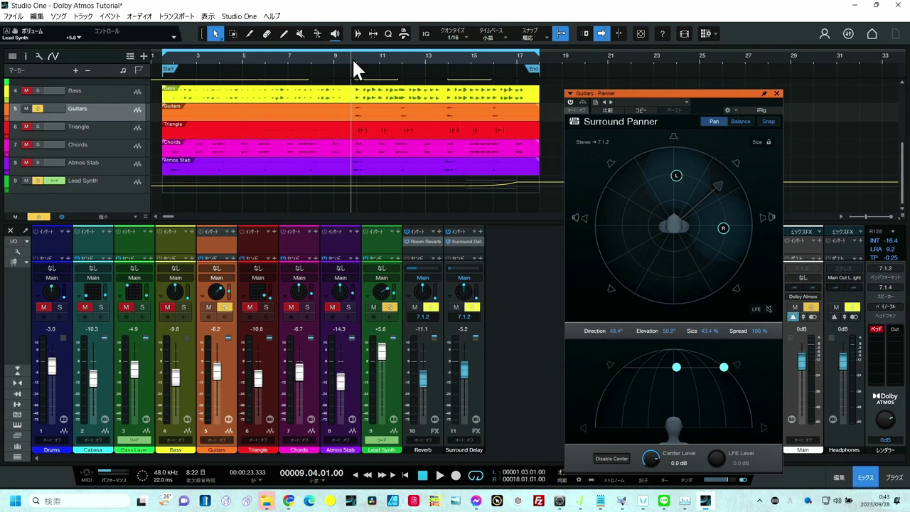
drag(160, 56, 351, 57)
key(space)
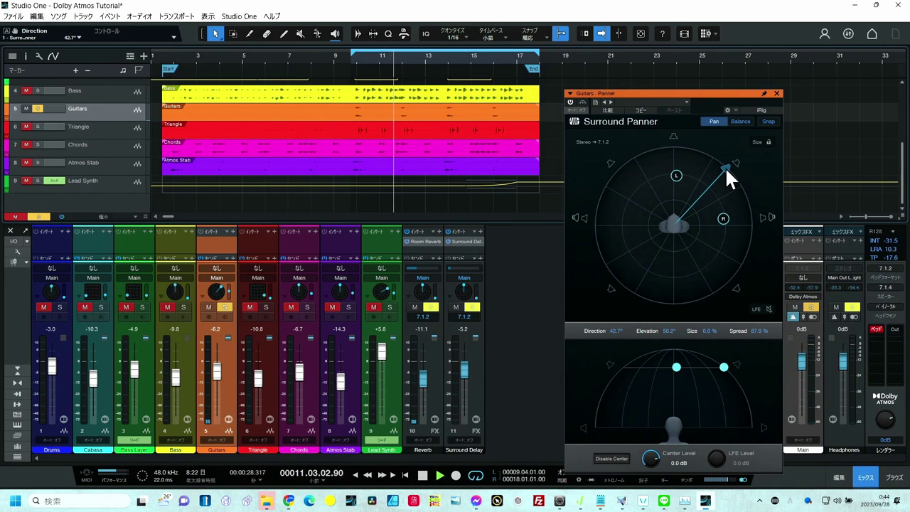
Step: Swing the Guitars to about -40.8°, -140.9° and 38.6° direction, raising their fader to about +0.1 dB
drag(725, 169, 614, 154)
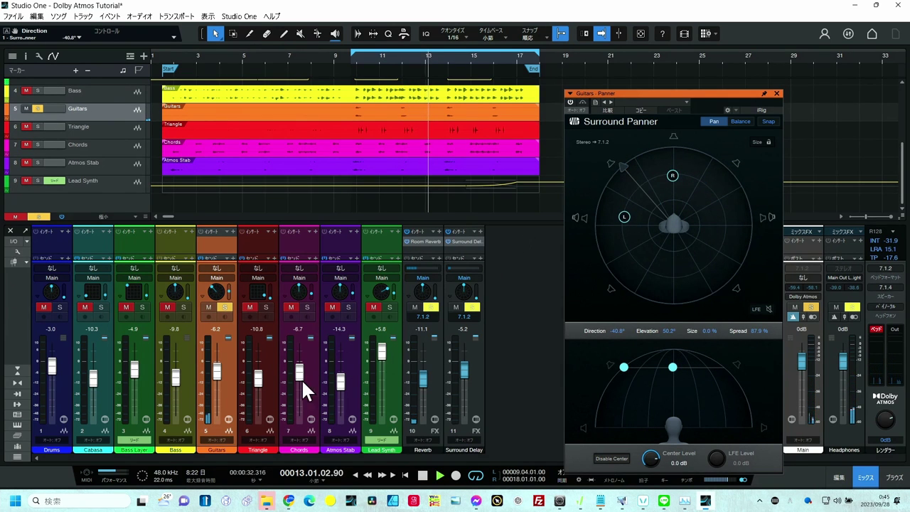
drag(218, 371, 216, 355)
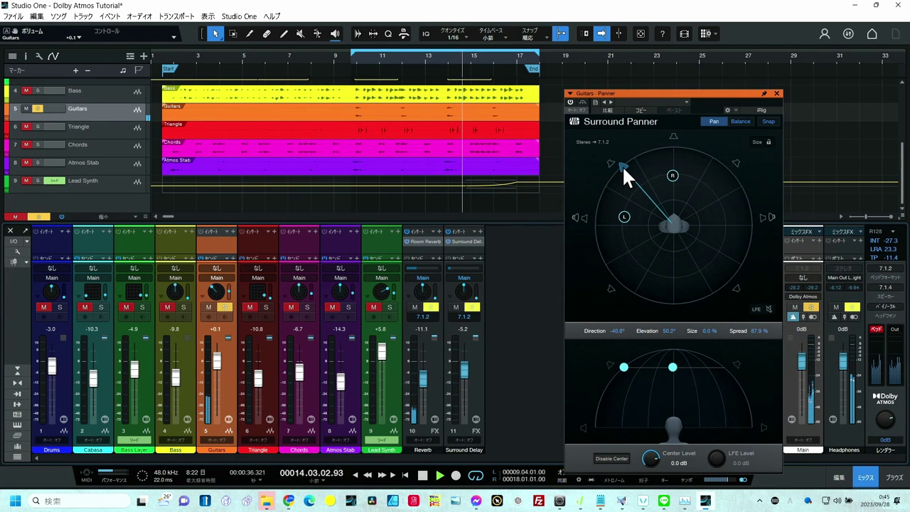
drag(622, 165, 610, 302)
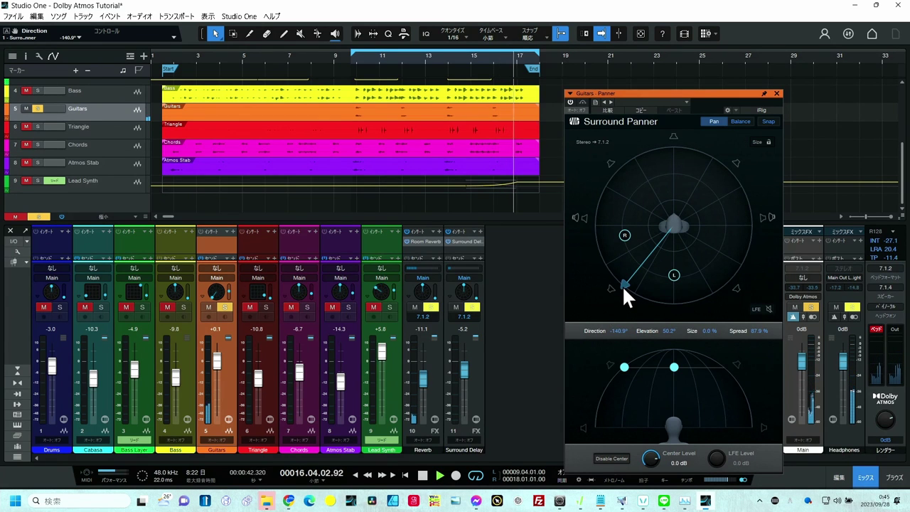
drag(621, 284, 776, 93)
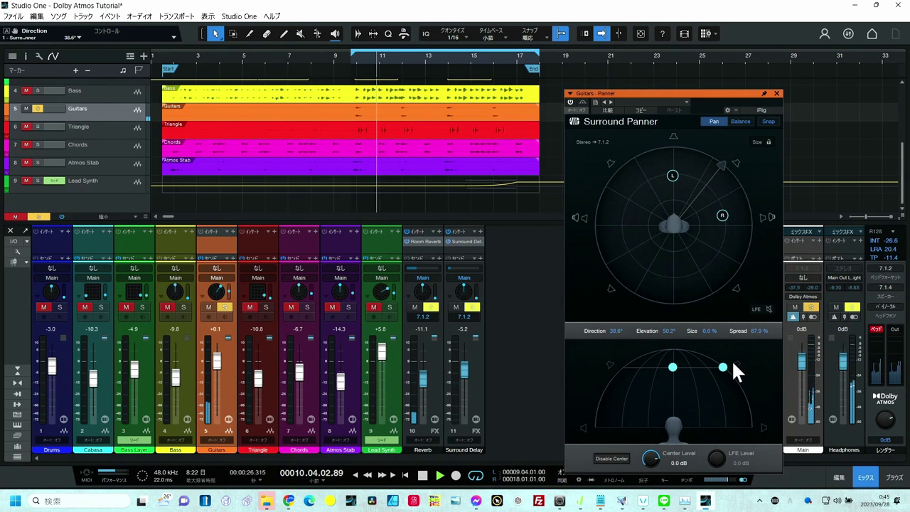
Step: Lower the Guitars' elevation to about 17.8°, move them to about -46° direction with 51.7 % size, and stop playback
drag(722, 368, 726, 409)
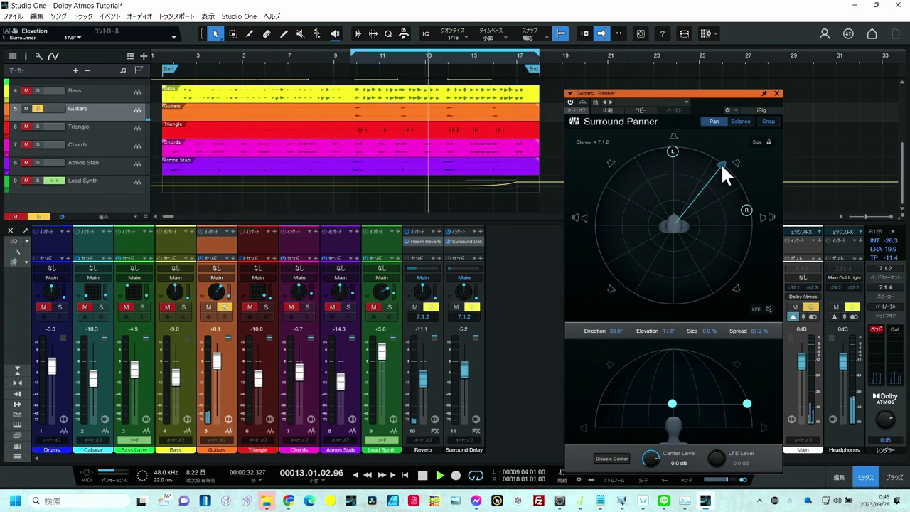
drag(720, 163, 633, 187)
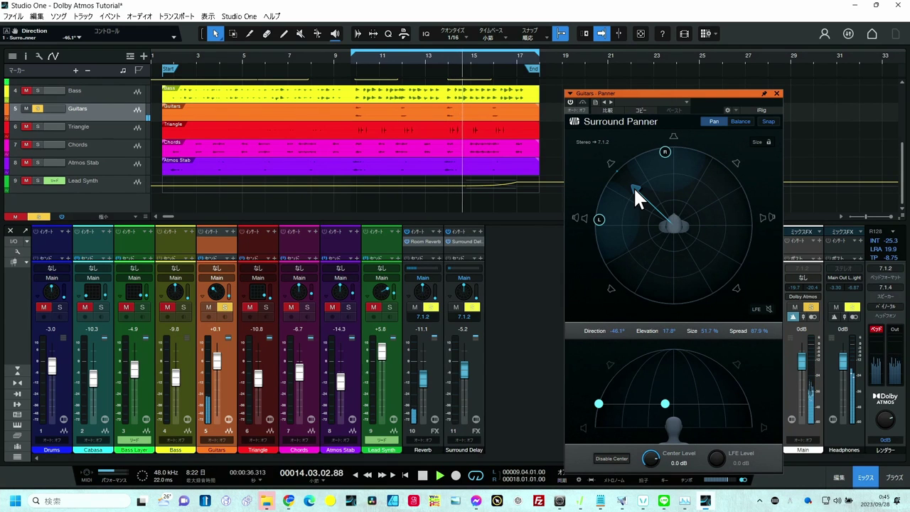
key(space)
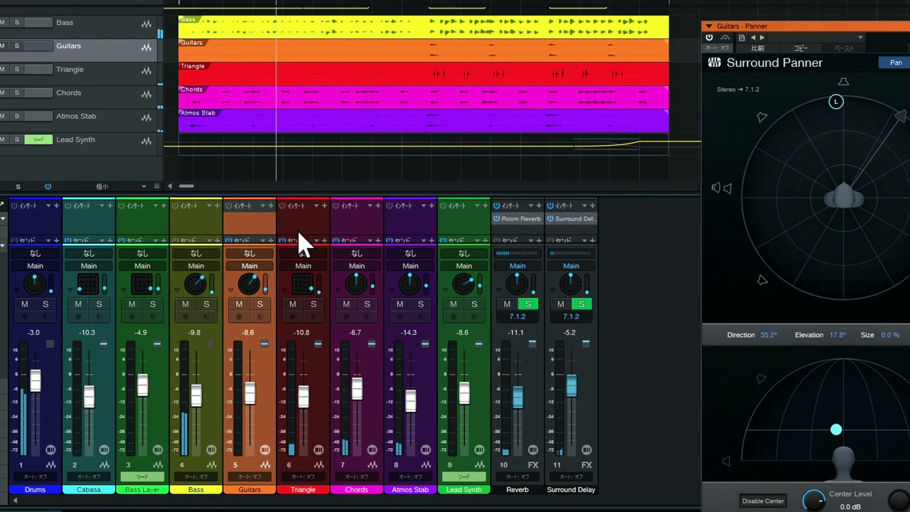
Step: Open the Triangle Object Panner and move the object to X -100, Y 100
click(307, 287)
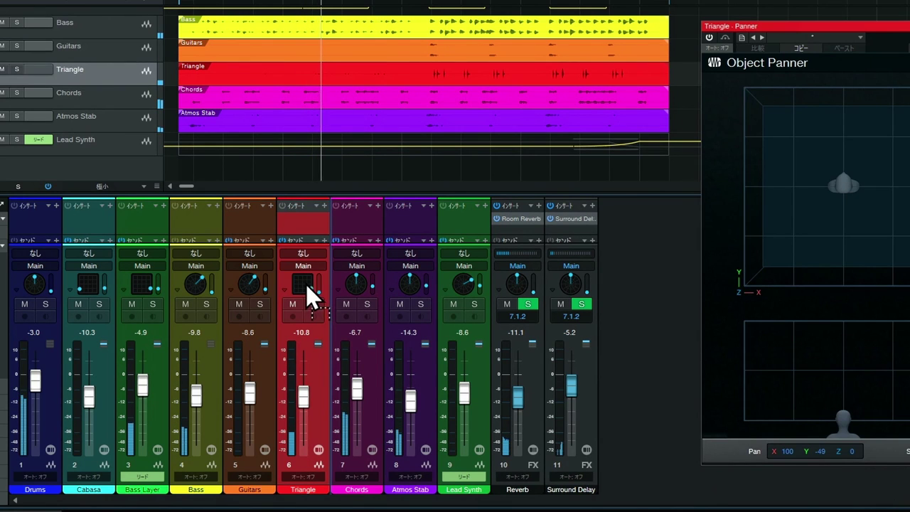
drag(301, 288, 291, 278)
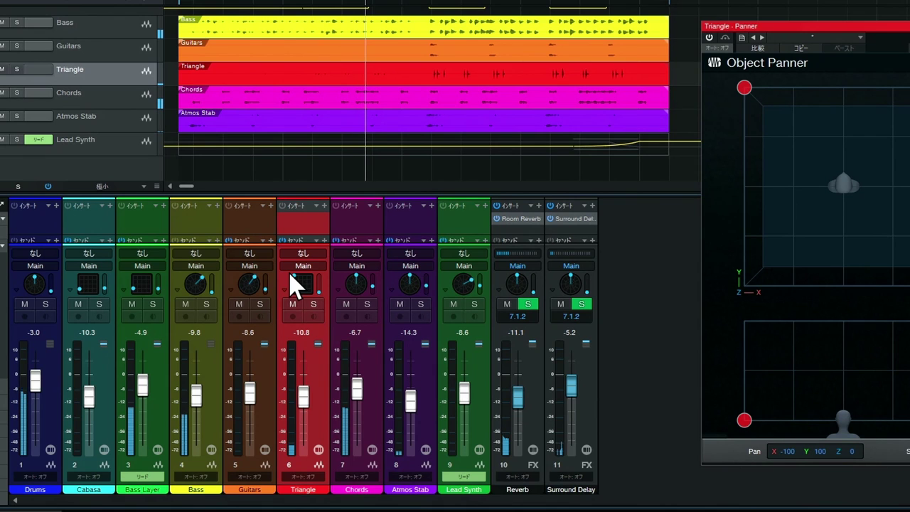
Step: Pan the Chords to about -48.2° direction and turn Atmos Stab toward the listener's front right
click(358, 281)
drag(362, 285, 345, 275)
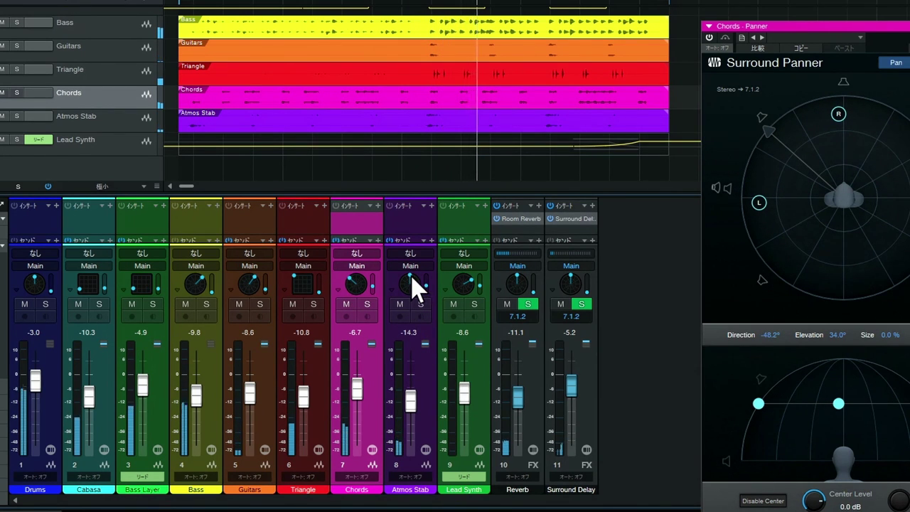
drag(416, 288, 426, 290)
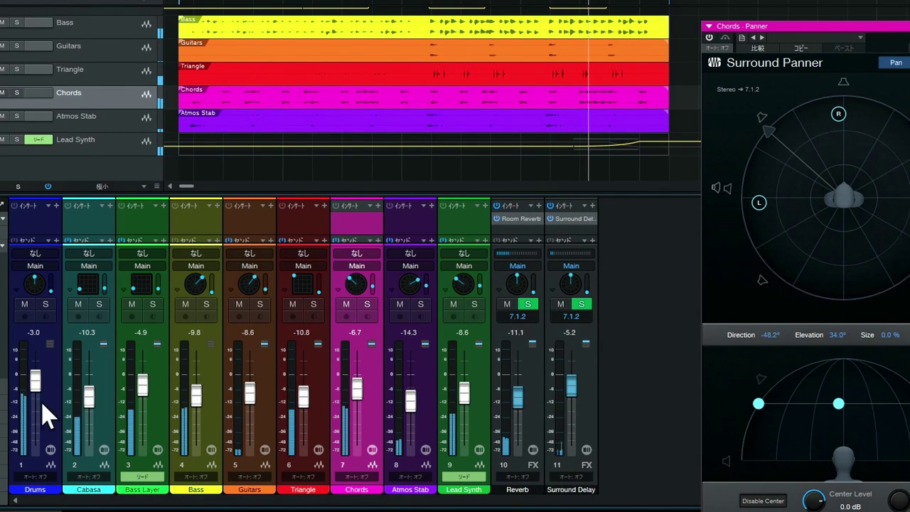
Step: Raise the Drums fader to about +0.4 dB and replace the Drums channel's panner with dearVR pro
drag(37, 376, 40, 366)
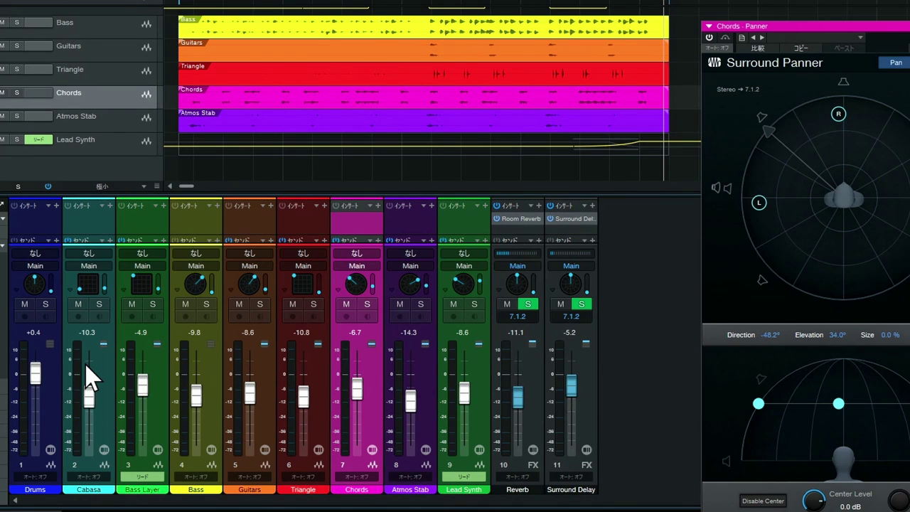
right_click(44, 299)
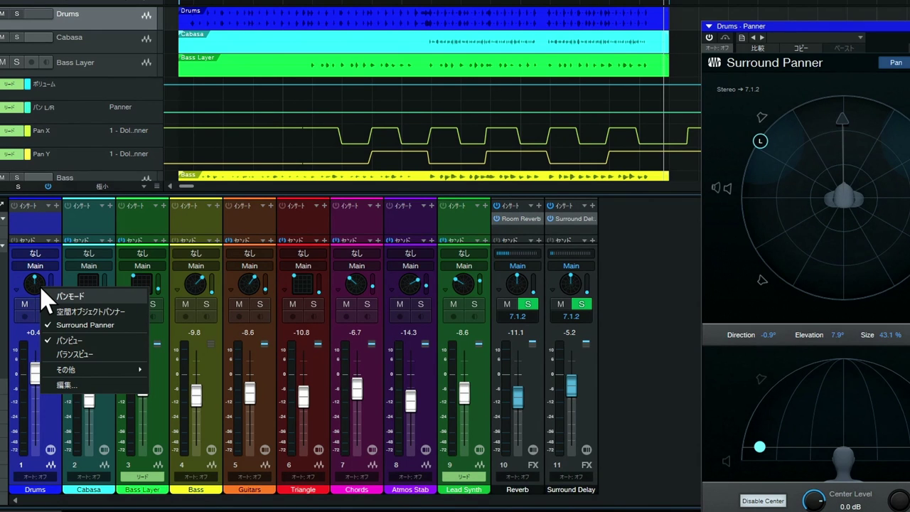
mouse_move(69, 369)
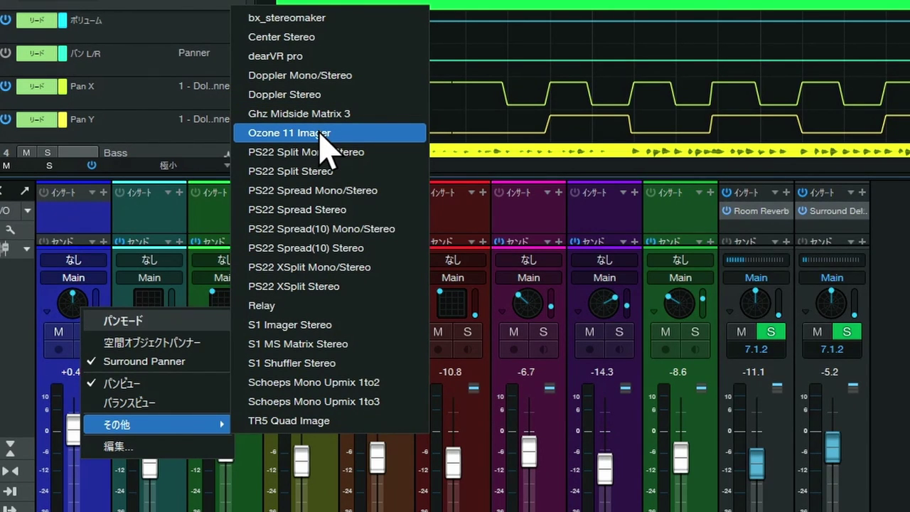
click(302, 62)
drag(622, 107, 552, 171)
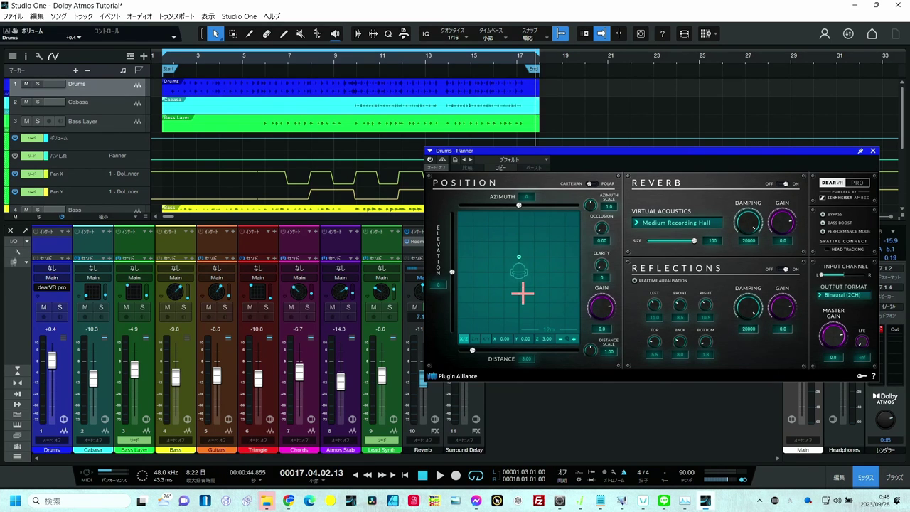
Step: During playback from the song start, raise Drums to about +5.5 dB and place them behind the listener at about X 9.12, Z -7.63
click(161, 57)
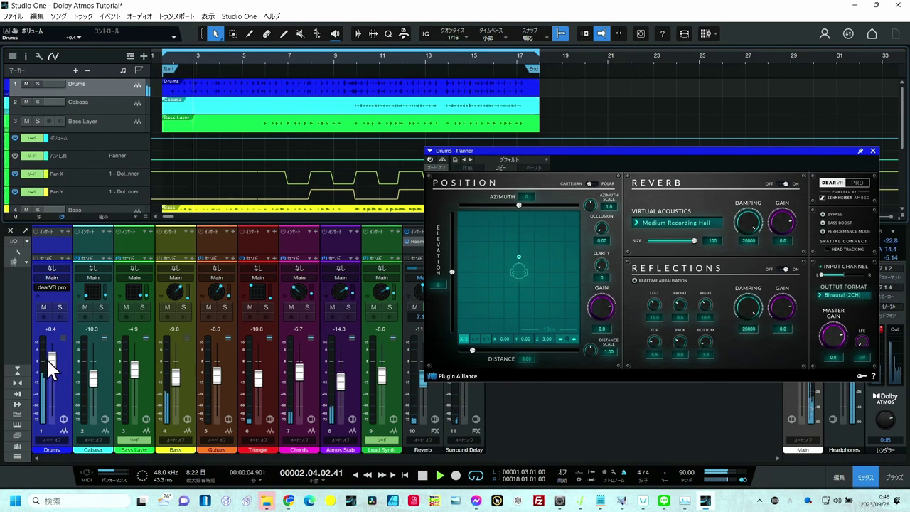
drag(50, 363, 50, 353)
drag(518, 256, 565, 311)
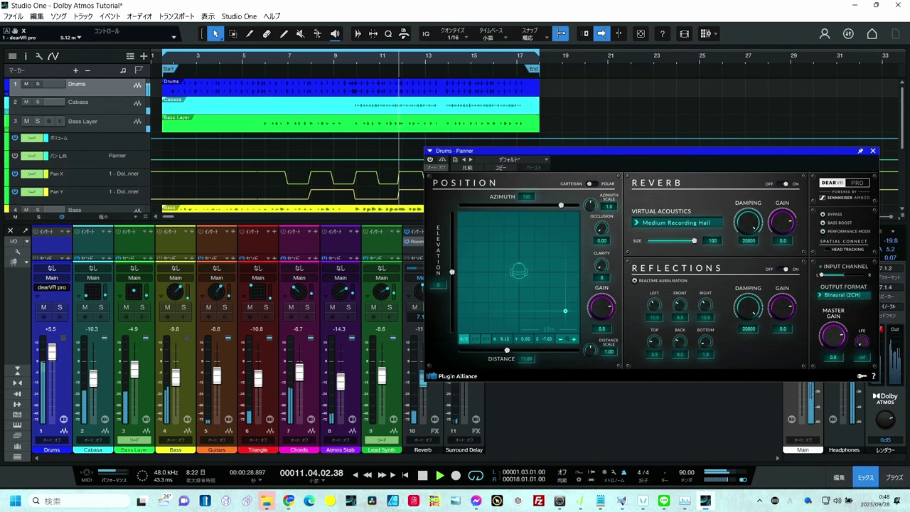
Step: Move the Drums source in front of and above the listener to about X 0.00, Y 6.05, Z 9.12, finishing in the X/Z view
click(487, 338)
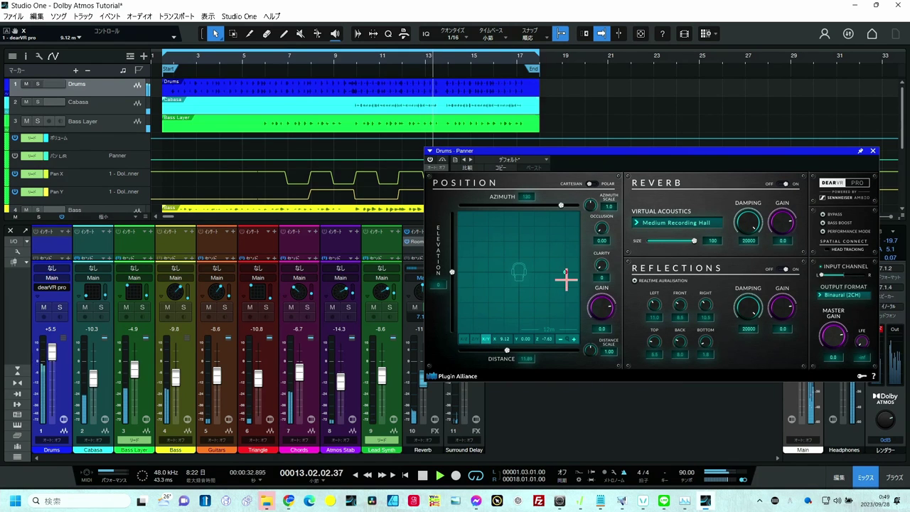
drag(565, 272, 519, 226)
click(463, 339)
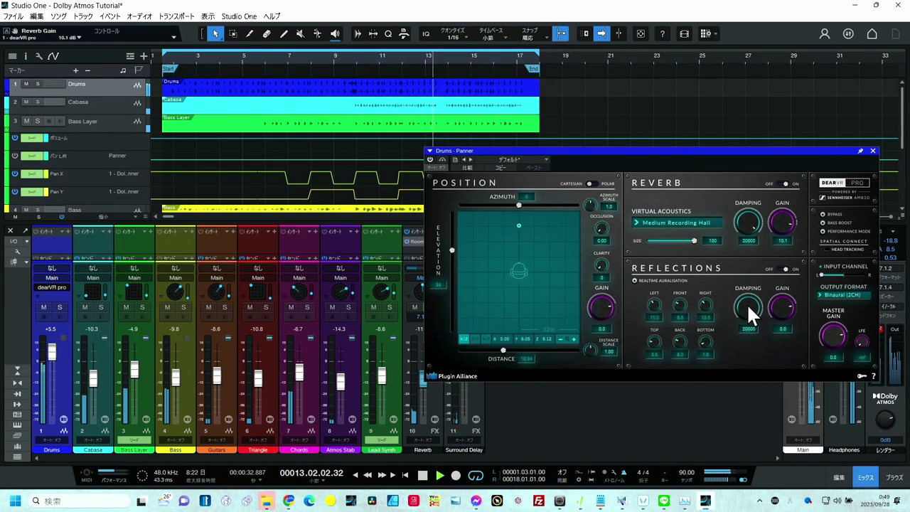
Step: Lower the Drums panner's Reflections damping to about 9215 Hz and its Reflections gain to about -27.8 dB
drag(749, 302, 744, 328)
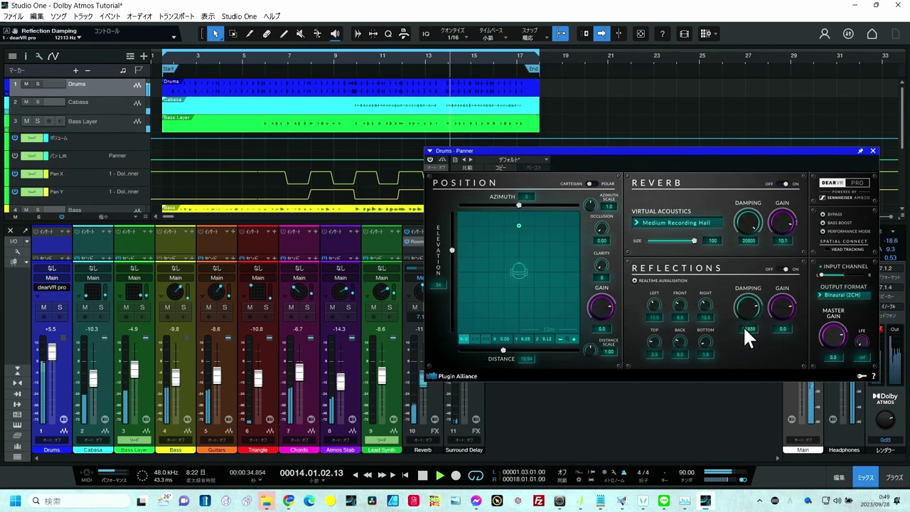
drag(781, 296, 783, 302)
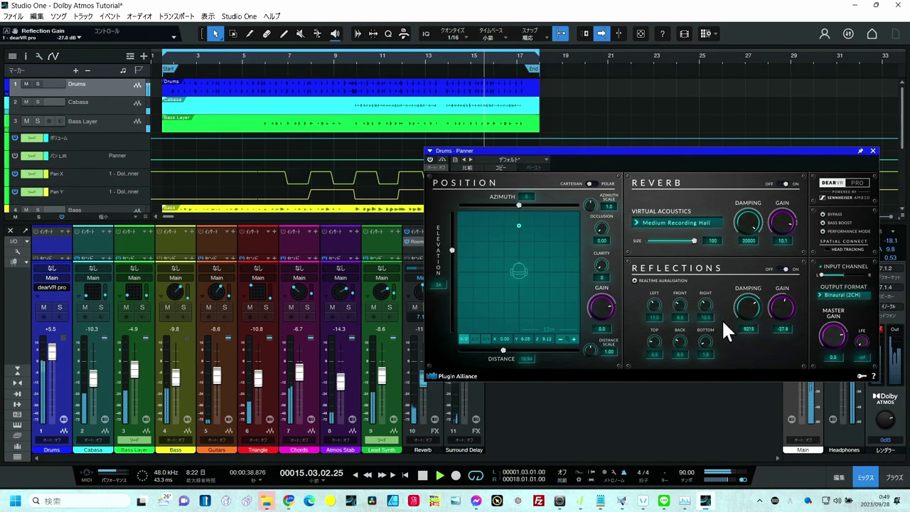
Step: Lower the Drums source's direct gain in the Position section to about -34.1 dB and raise Clarity to about 8.4
drag(596, 306, 597, 339)
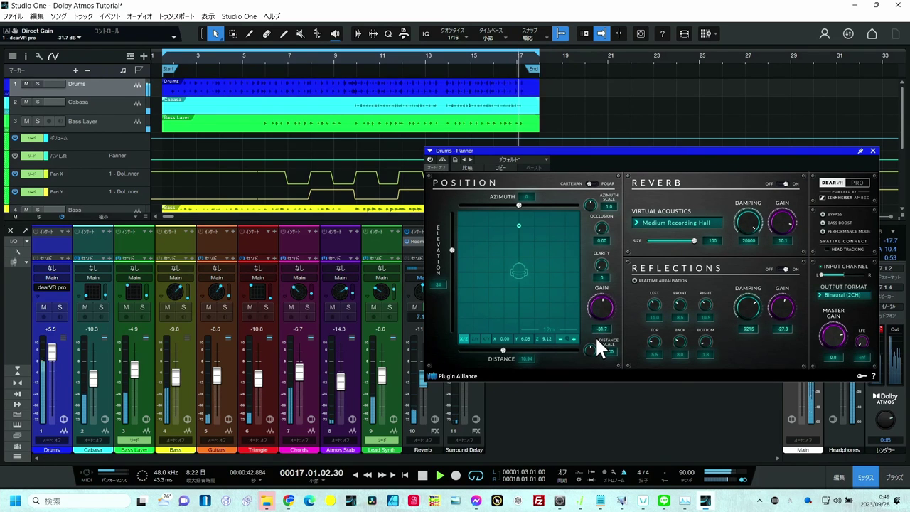
mouse_move(602, 270)
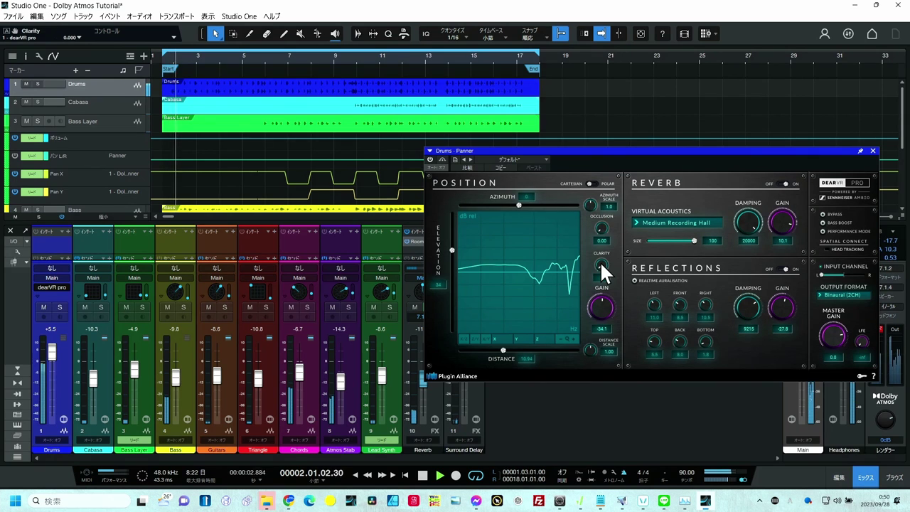
mouse_move(600, 261)
mouse_down()
mouse_move(612, 208)
mouse_move(652, 157)
mouse_move(611, 189)
mouse_move(601, 252)
mouse_up()
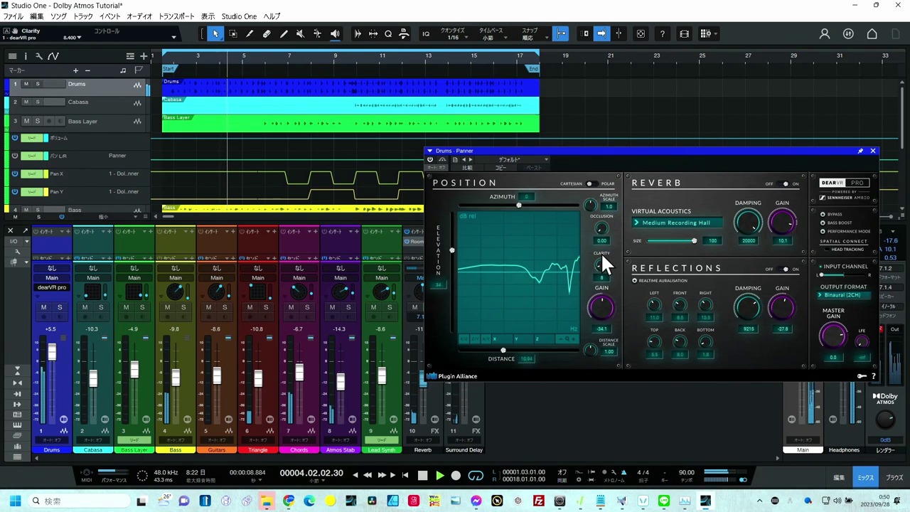